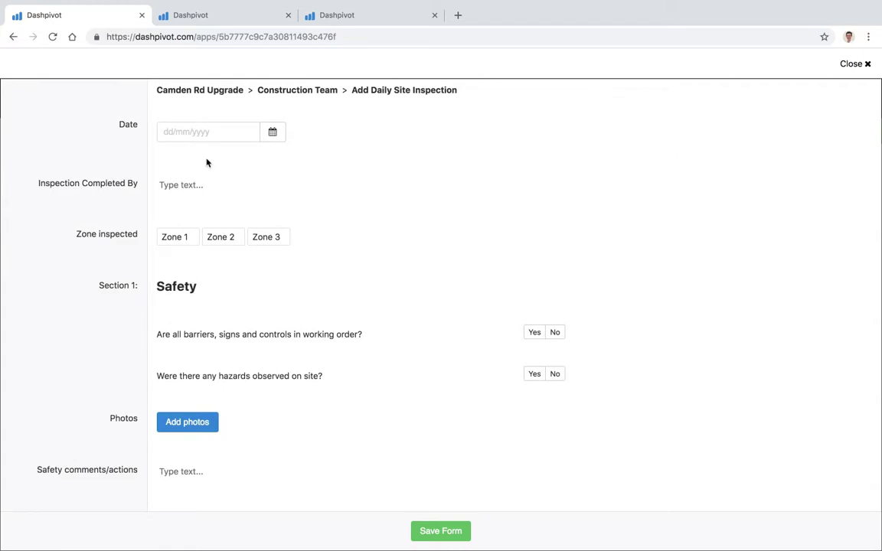
# Date the inspection 4 October 2018, enter the inspector's name and mark Zone 1
pyautogui.click(277, 134)
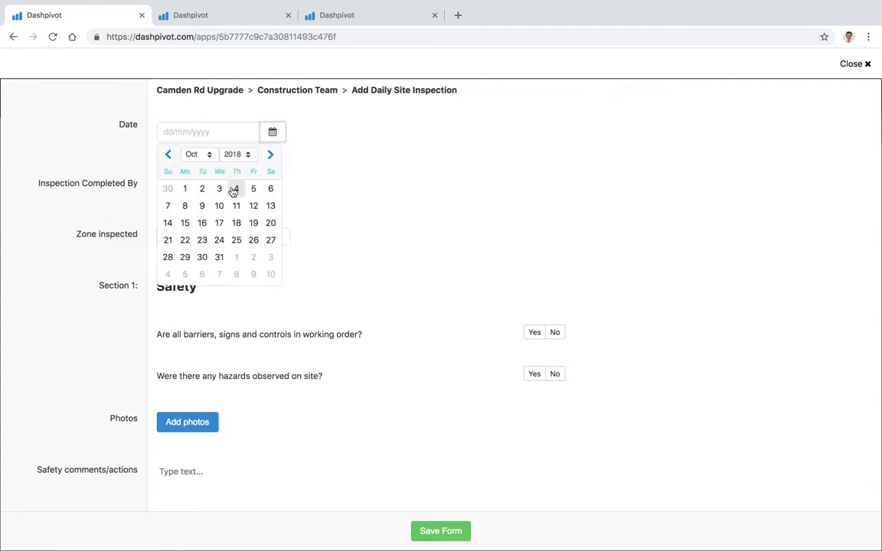
pyautogui.click(234, 189)
pyautogui.click(187, 190)
pyautogui.write('Sam')
pyautogui.click(114, 208)
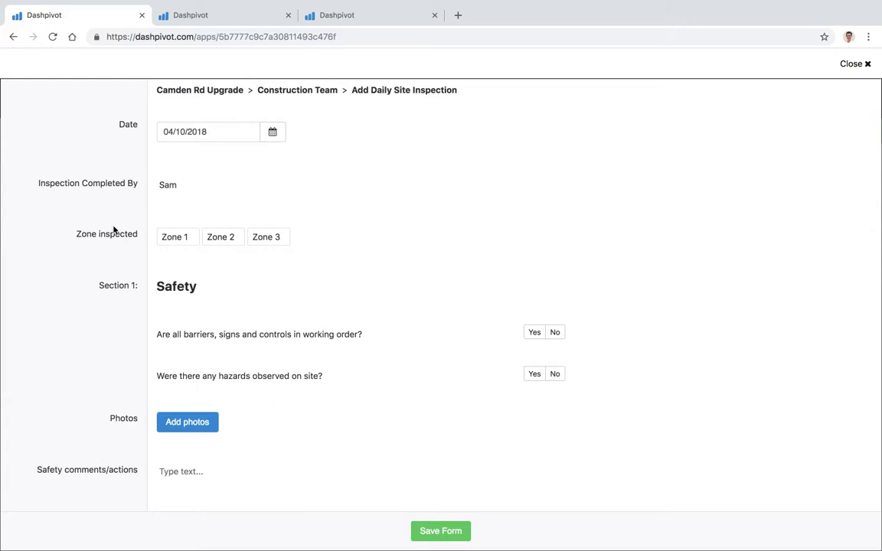
pyautogui.click(175, 237)
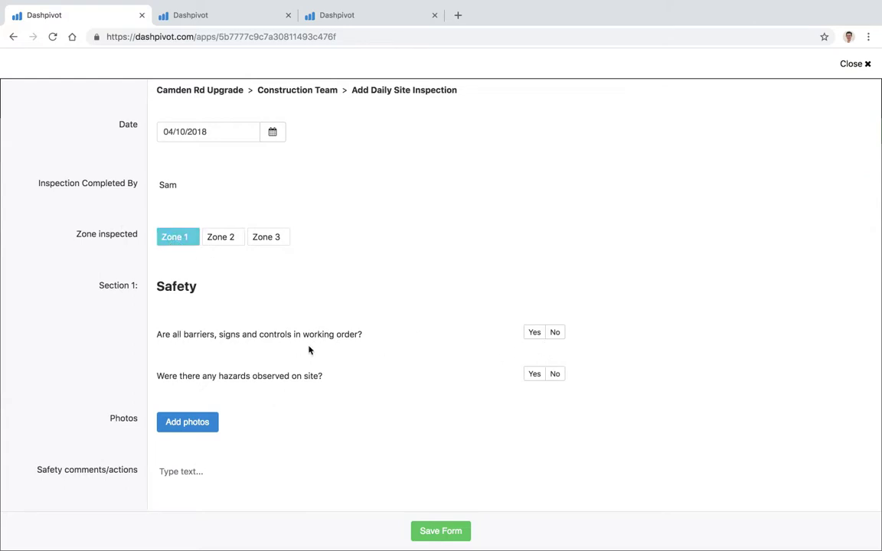
# Answer Yes to barriers and No to hazards, and attach the first 27 Sep 2018 photo
pyautogui.click(531, 334)
pyautogui.click(559, 374)
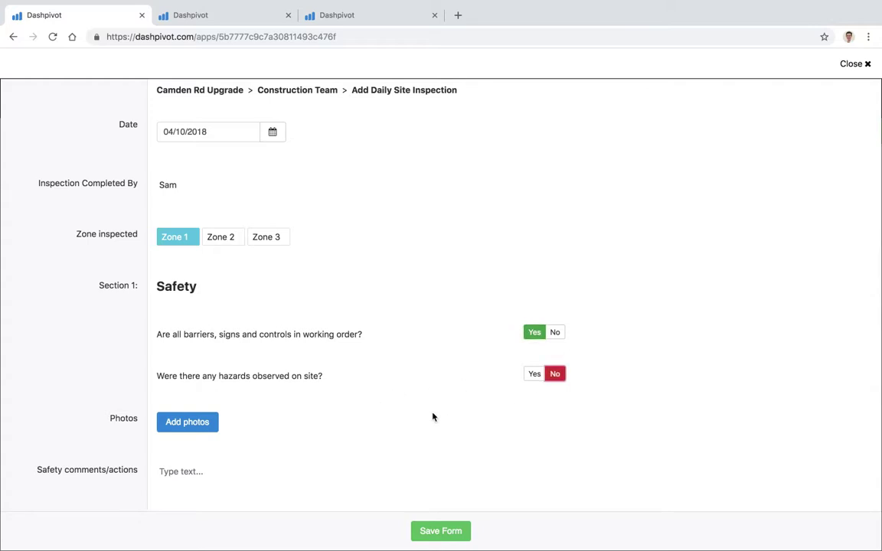
pyautogui.click(187, 423)
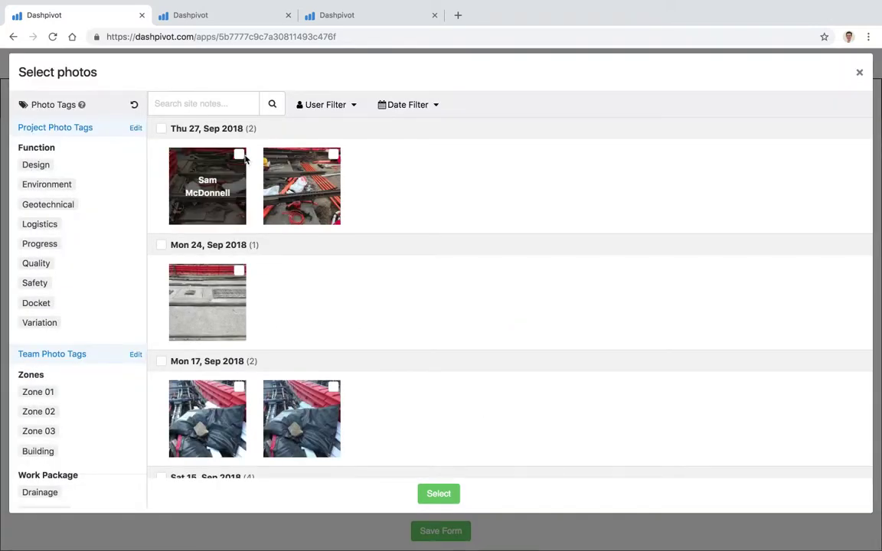
pyautogui.click(238, 158)
pyautogui.click(429, 494)
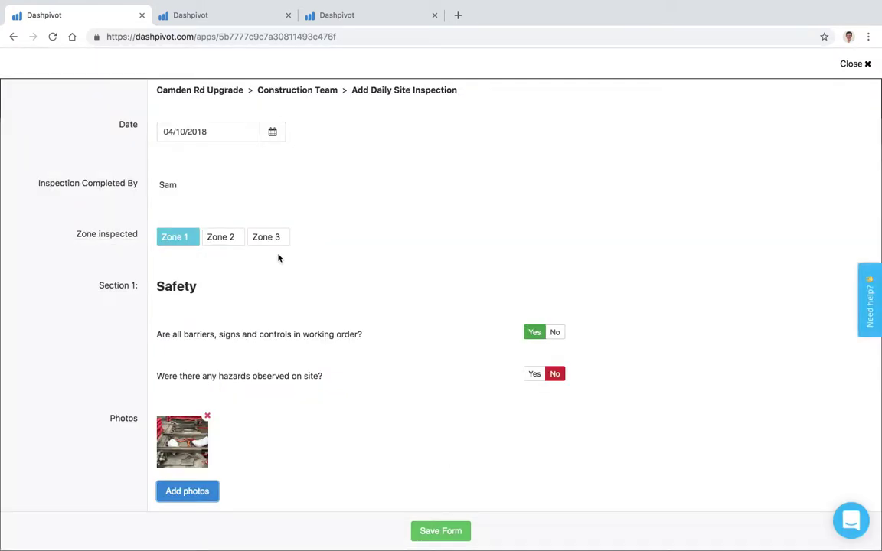
# Add the safety comment 'Na' and save the inspection
pyautogui.scroll(-3, 137, 405)
pyautogui.click(172, 399)
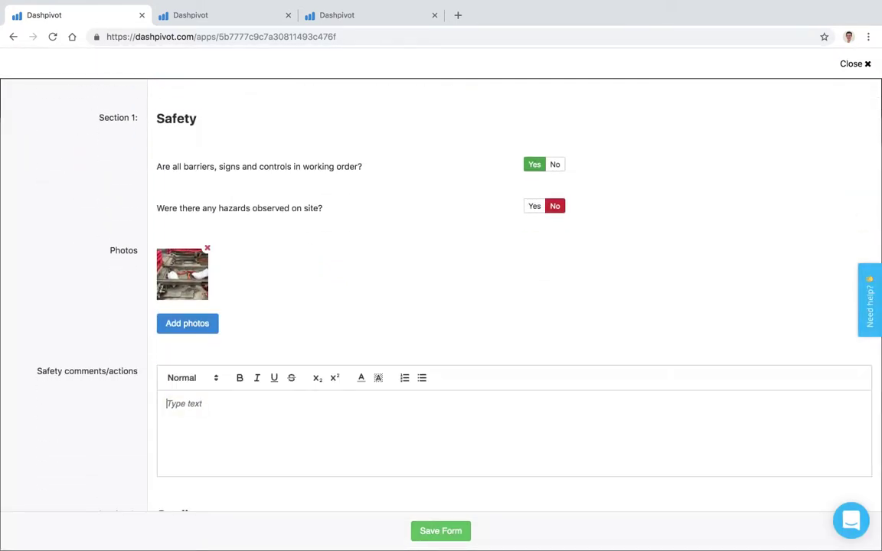
pyautogui.write('Na')
pyautogui.click(114, 331)
pyautogui.scroll(4, 111, 328)
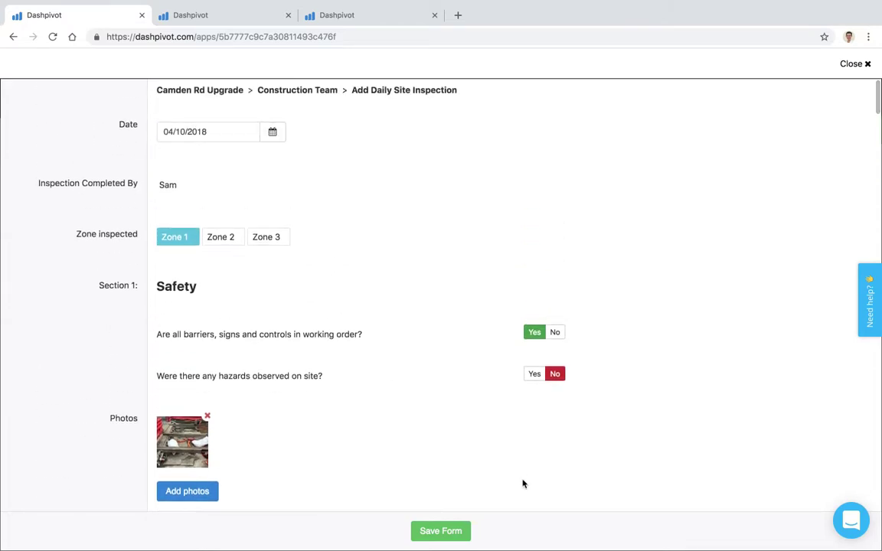
pyautogui.click(448, 531)
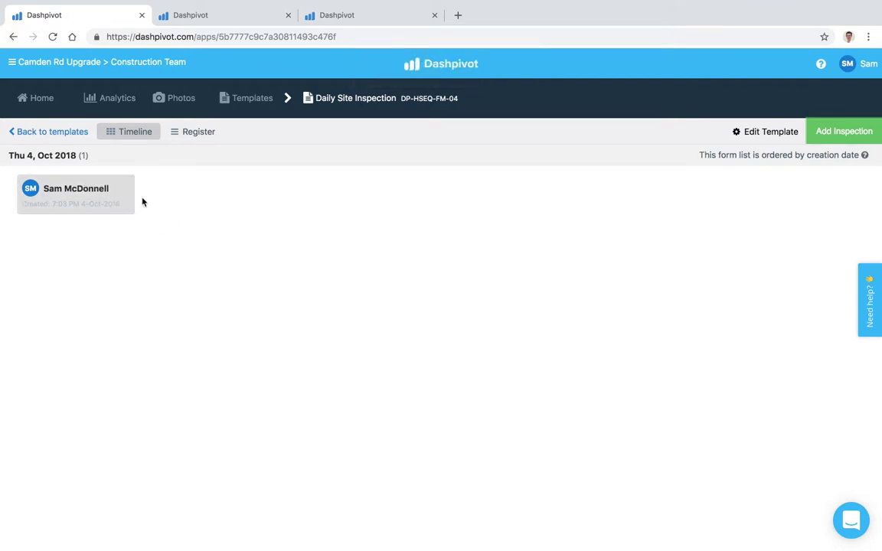
# Change the inspection from Zone 1 to Zone 2, redate it 5 October 2018, and save
pyautogui.click(92, 197)
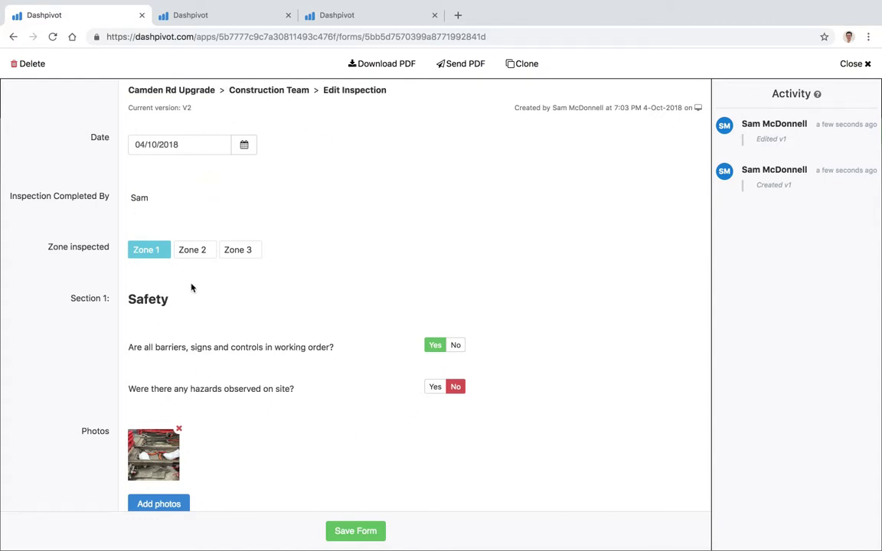
pyautogui.click(147, 251)
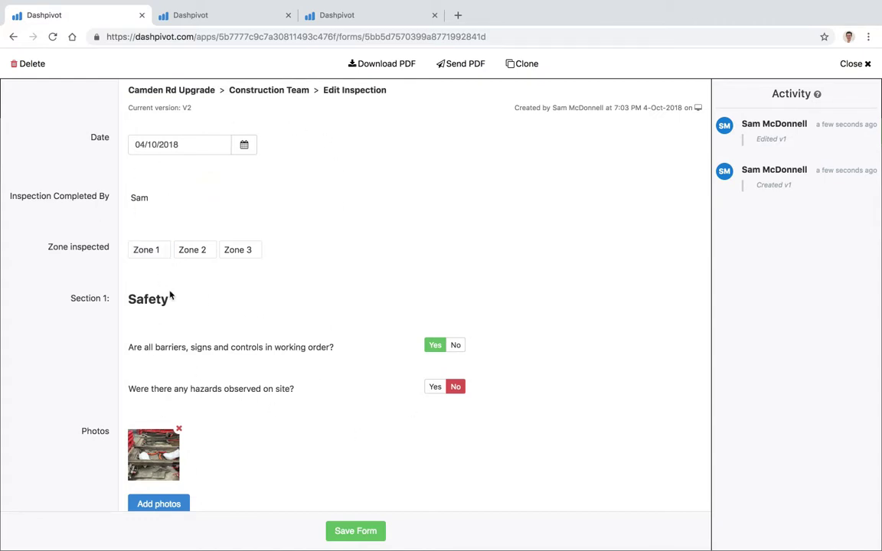
pyautogui.click(203, 253)
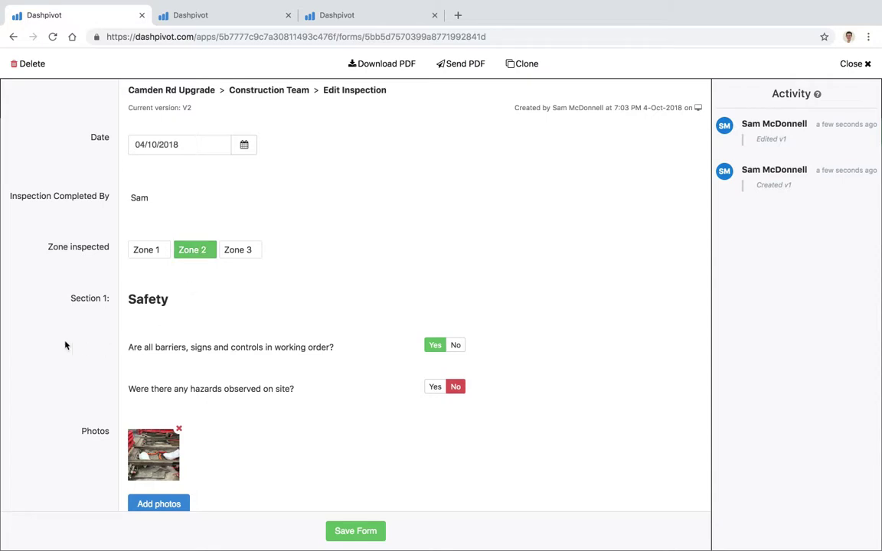
pyautogui.click(243, 145)
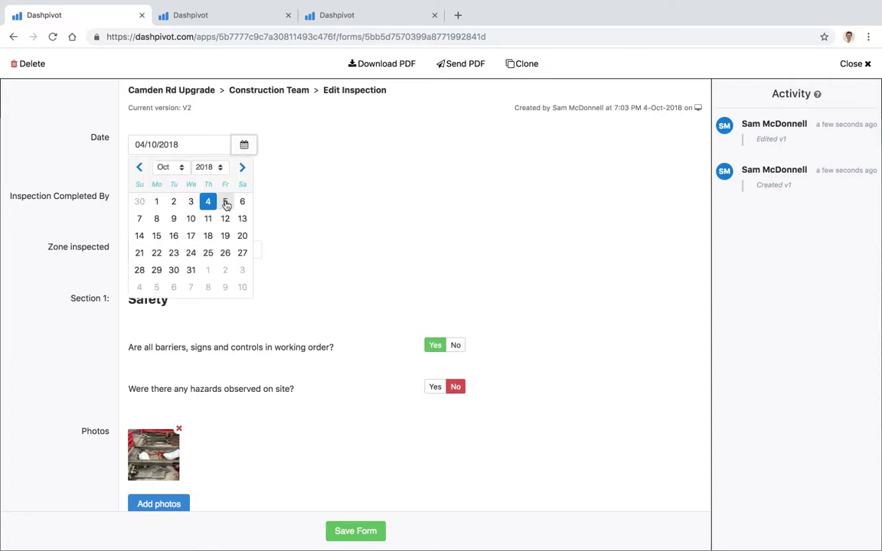
pyautogui.click(226, 203)
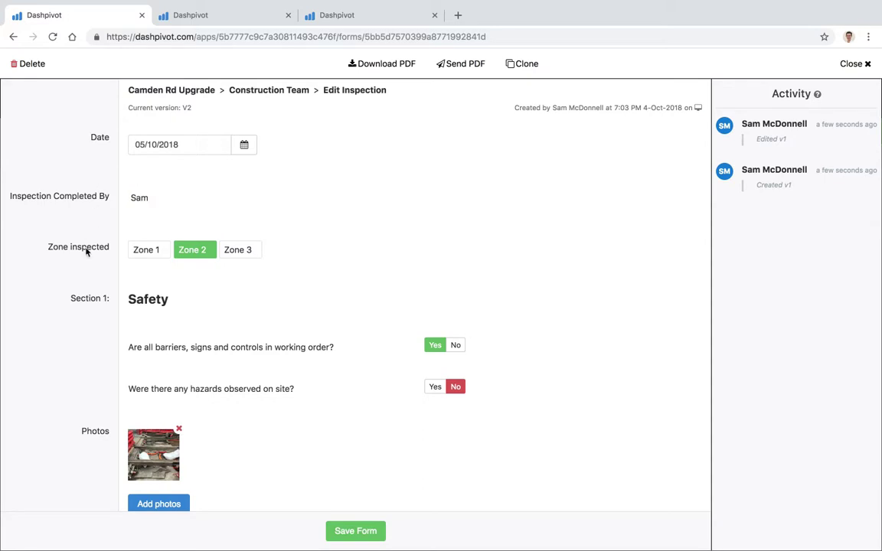
pyautogui.click(353, 531)
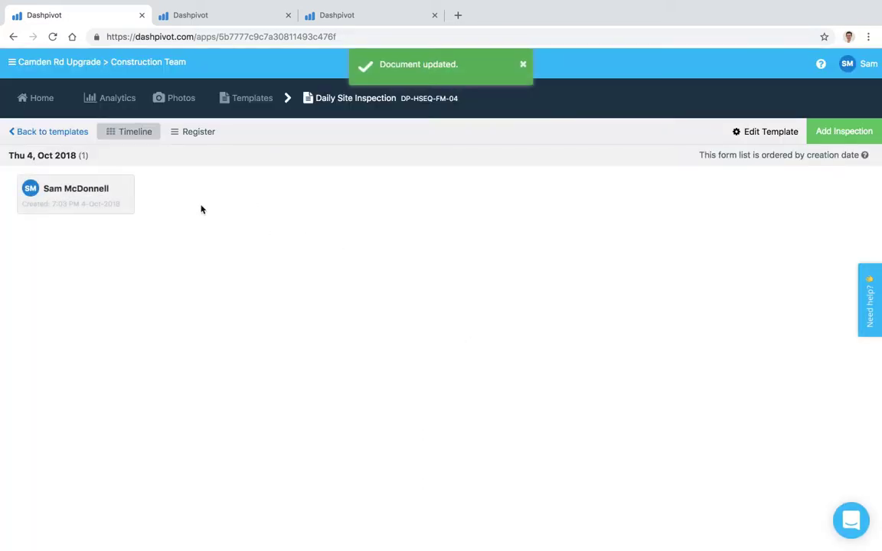
# Reopen the inspection and view the 'Edited v2' before-and-after comparison, then close it
pyautogui.click(103, 193)
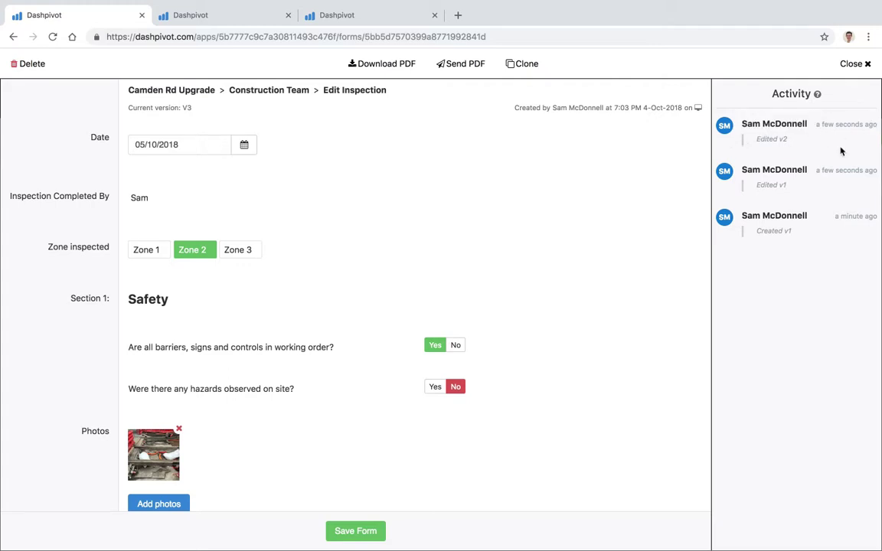
pyautogui.click(772, 141)
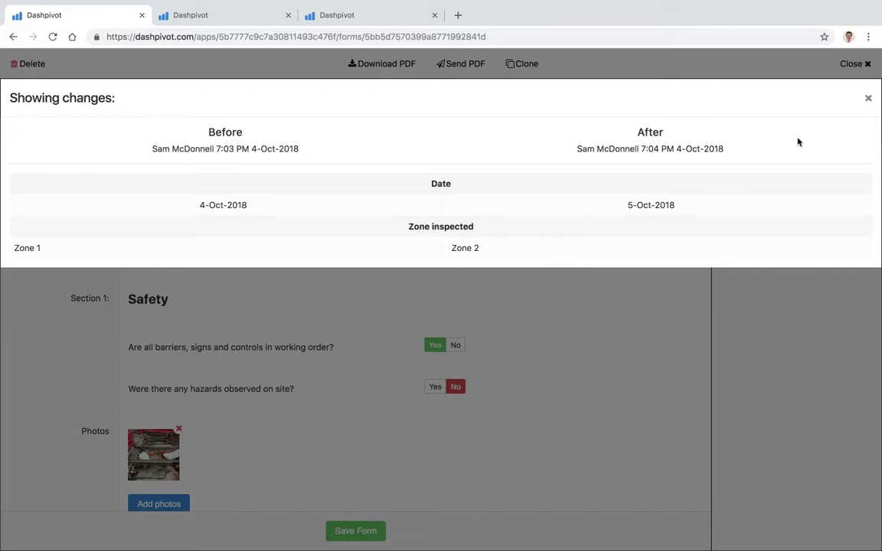
pyautogui.click(868, 99)
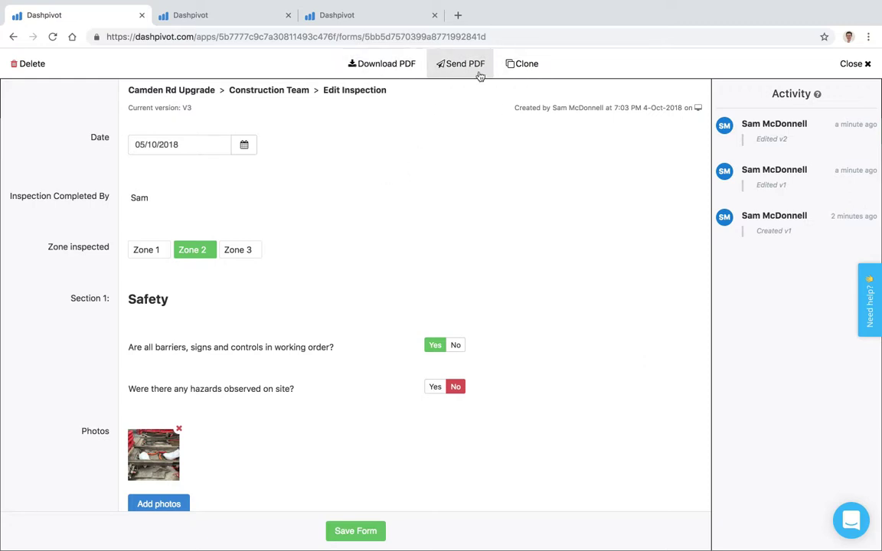
# Clone the inspection, date the copy 6 October 2018 and set it to Zone 1, keeping barriers Yes
pyautogui.click(524, 68)
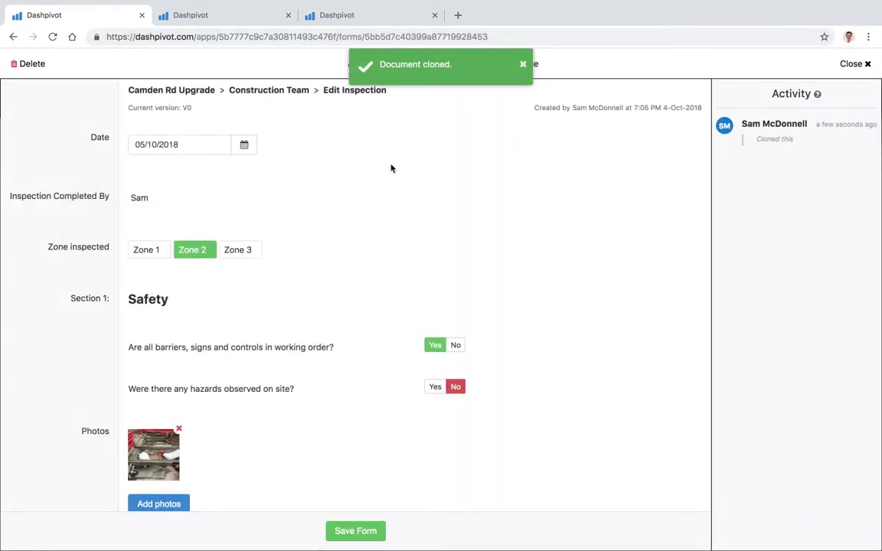
pyautogui.click(243, 145)
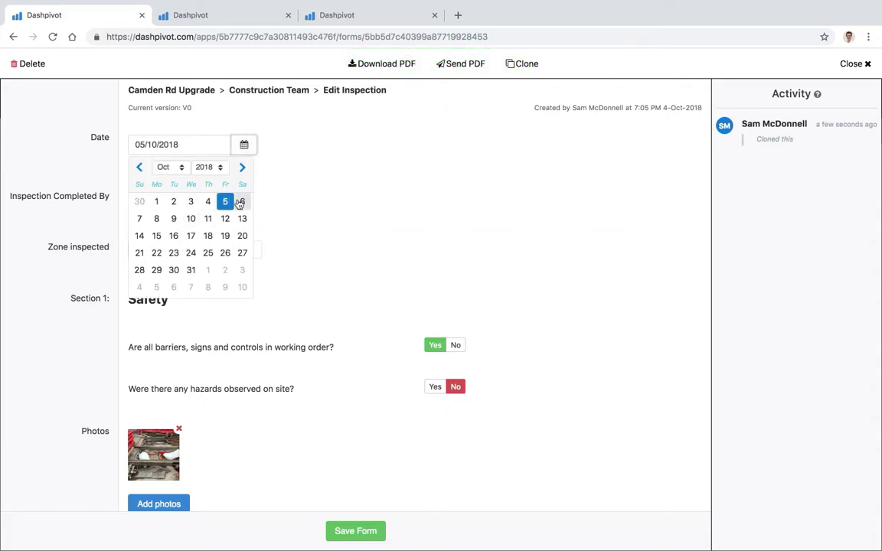
pyautogui.click(242, 201)
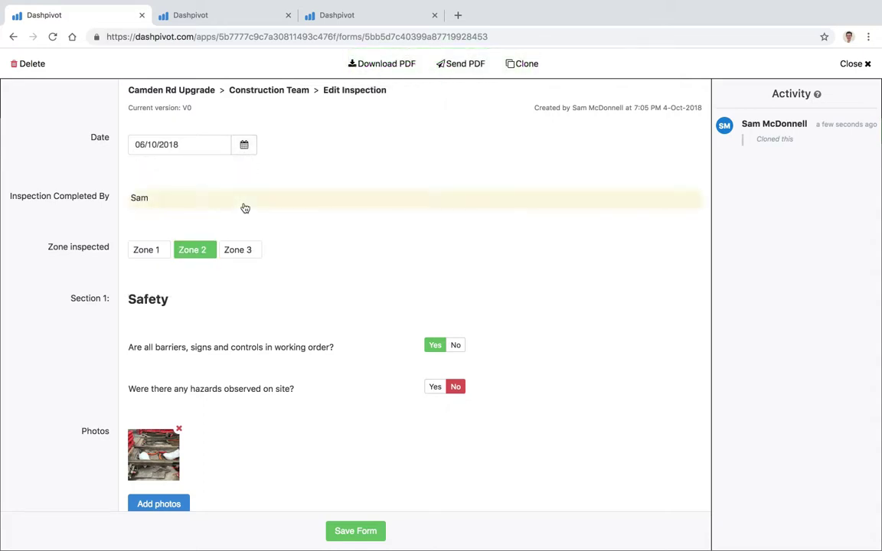
pyautogui.click(150, 252)
pyautogui.click(196, 253)
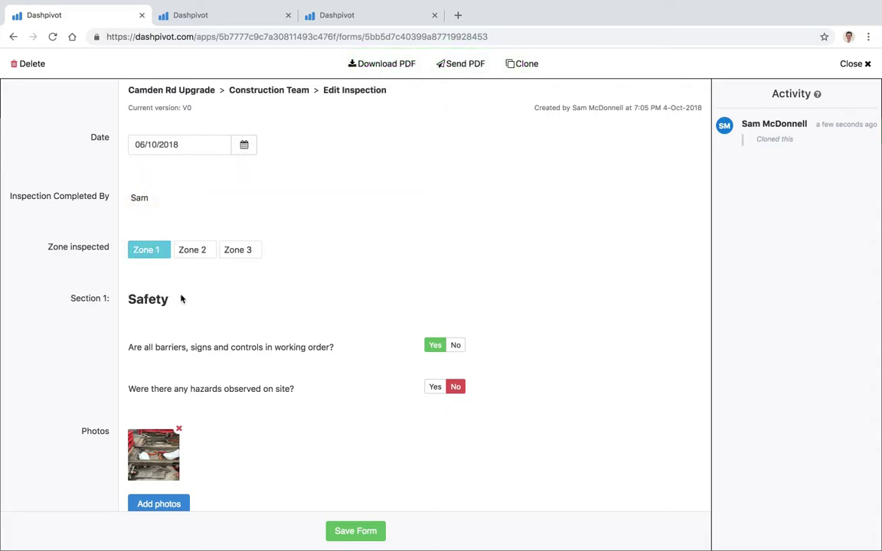
pyautogui.click(455, 346)
pyautogui.click(435, 346)
# Replace the photo with the second 17 Sep 2018 photo and save the copy
pyautogui.scroll(-2, 266, 389)
pyautogui.click(178, 345)
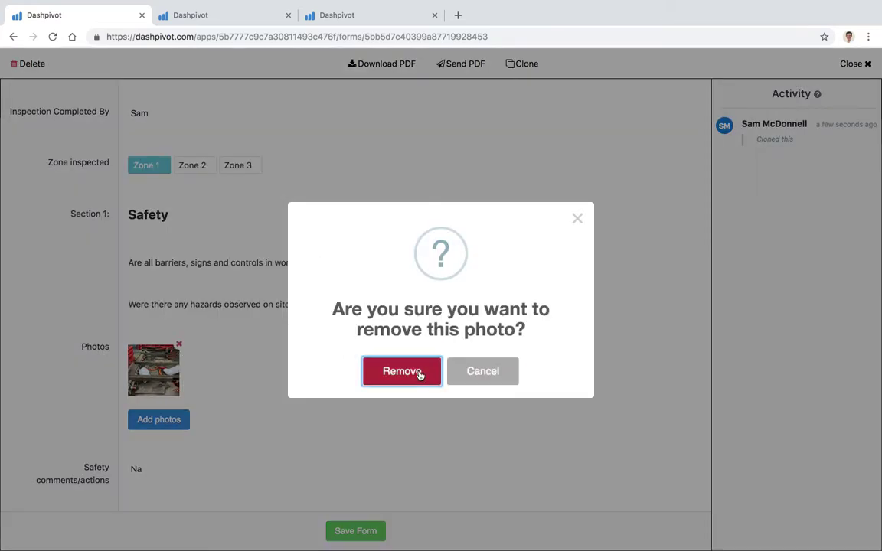
pyautogui.click(405, 369)
pyautogui.click(164, 349)
pyautogui.scroll(-4, 364, 308)
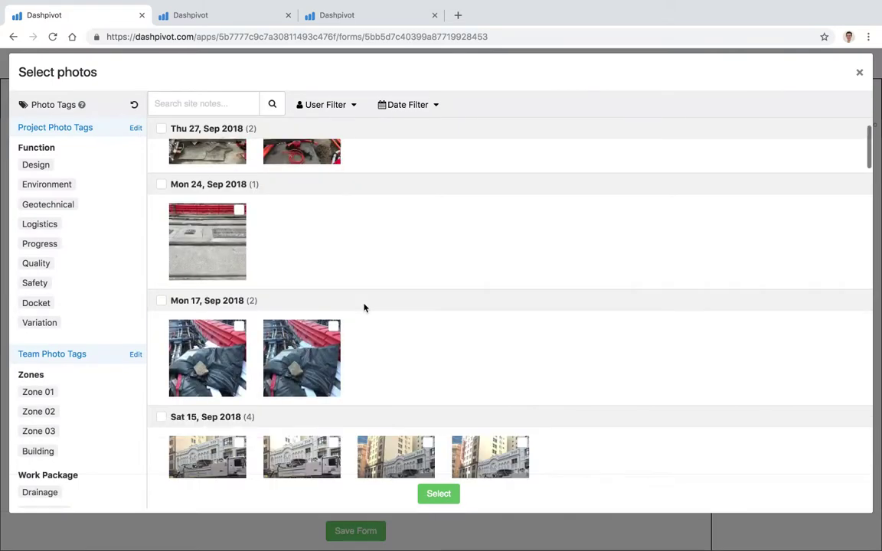
pyautogui.click(302, 264)
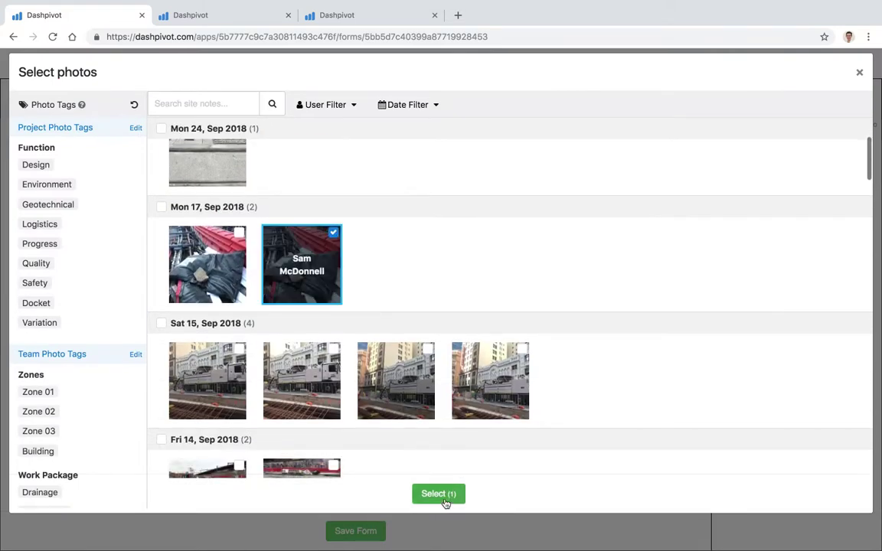
pyautogui.click(439, 494)
pyautogui.scroll(2, 204, 327)
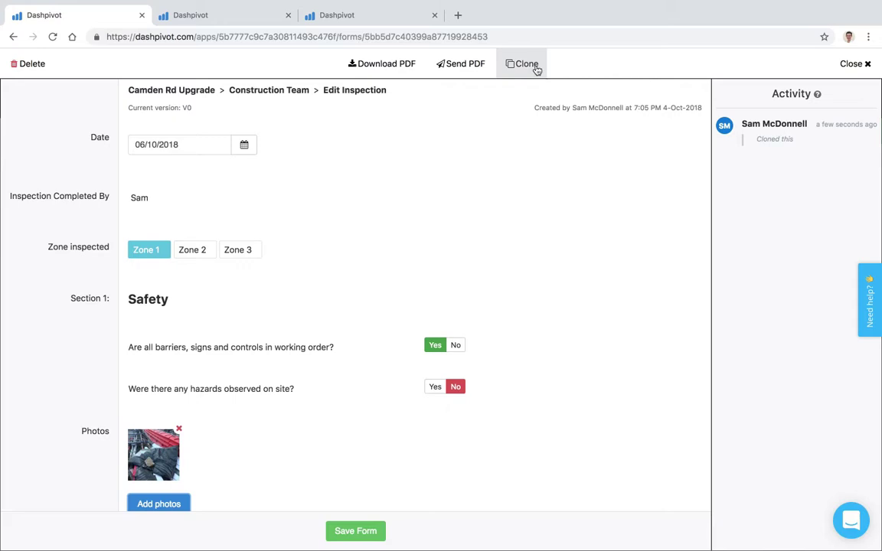
pyautogui.scroll(-3, 167, 306)
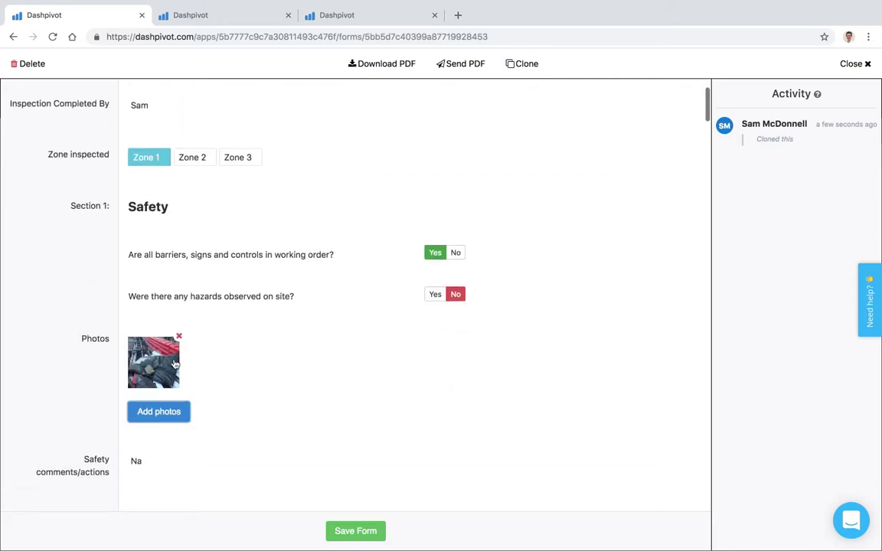
pyautogui.scroll(3, 228, 402)
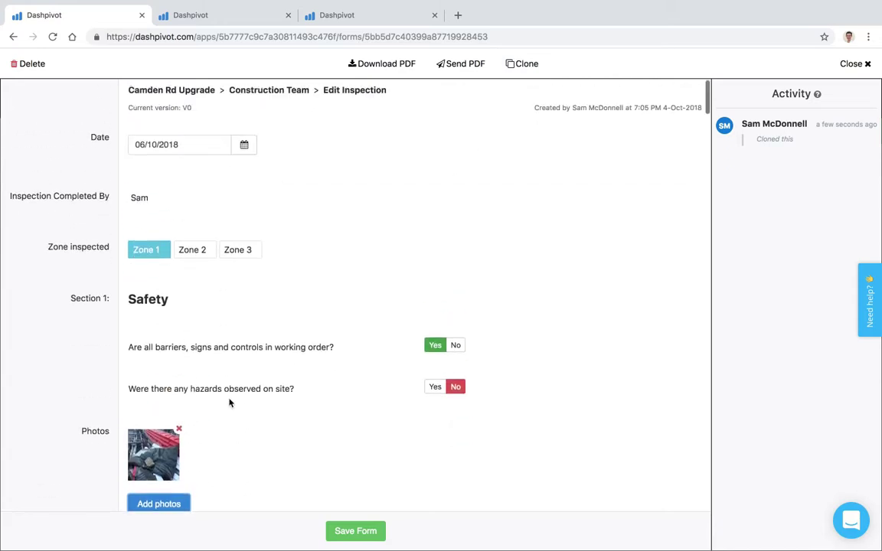
pyautogui.click(352, 533)
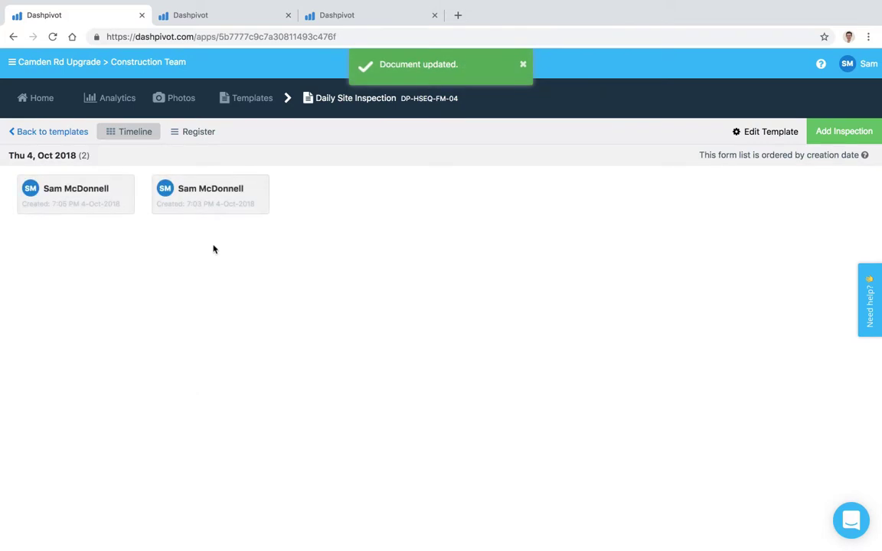
# Download the newest inspection as a PDF and open the downloaded file
pyautogui.click(89, 204)
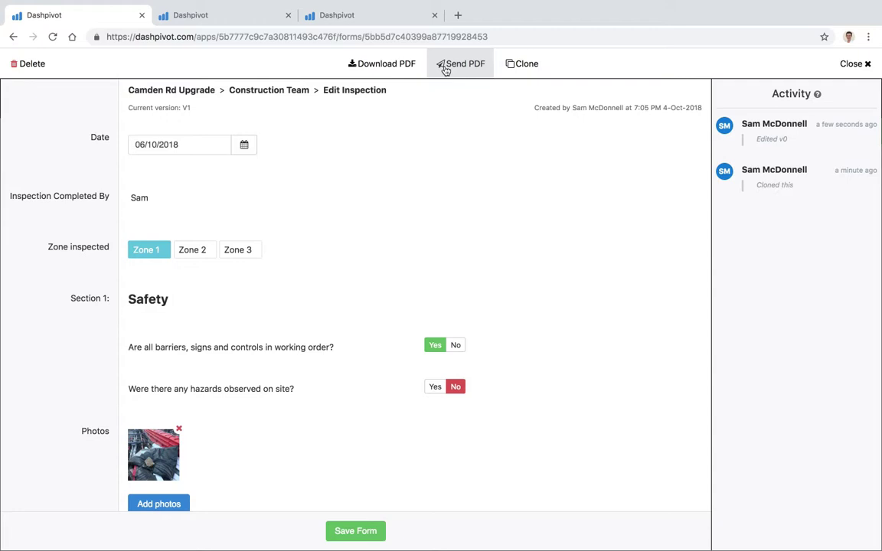
pyautogui.click(470, 65)
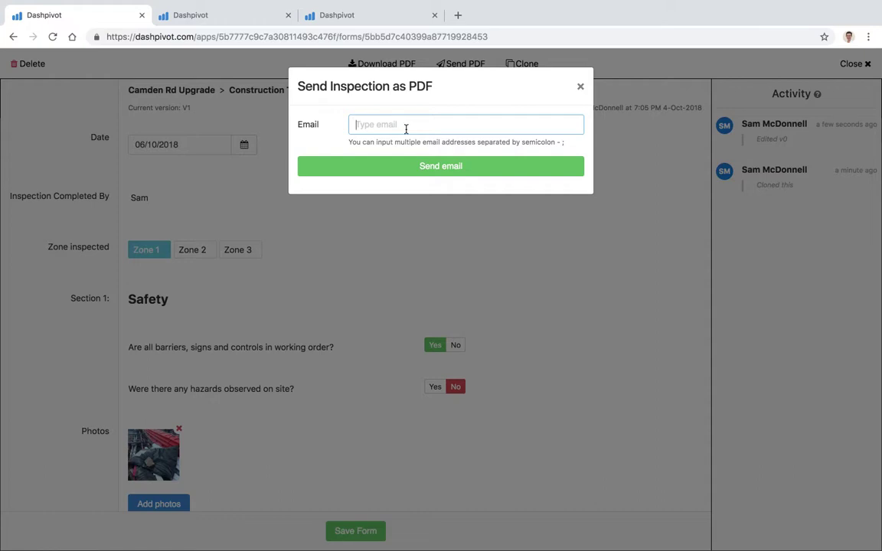
pyautogui.click(580, 88)
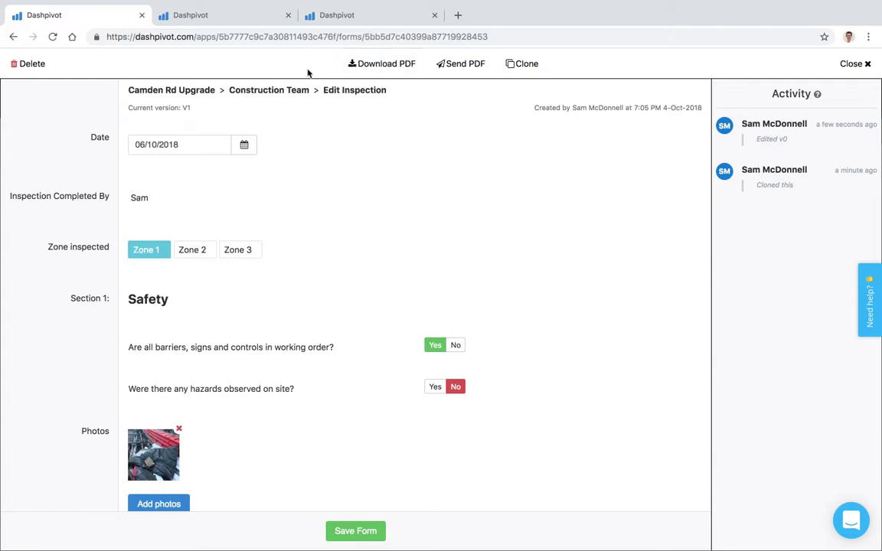
pyautogui.click(389, 67)
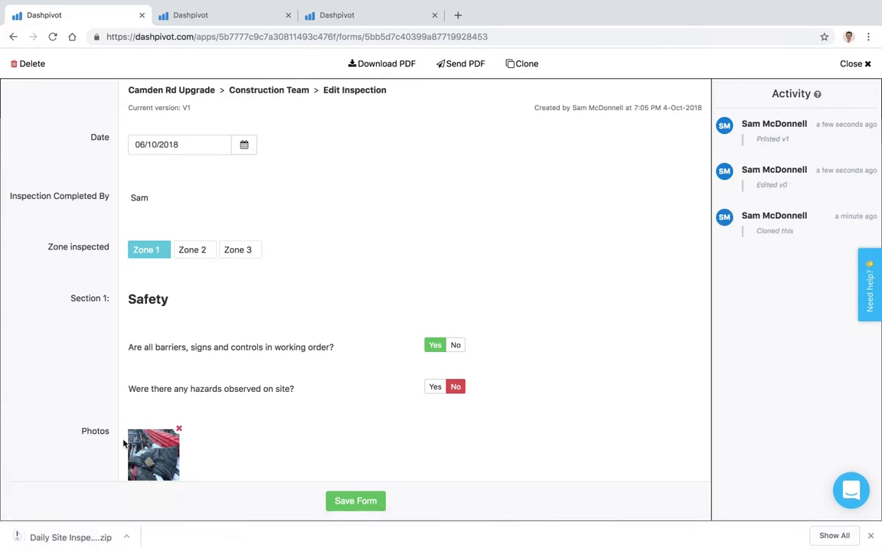
pyautogui.click(66, 539)
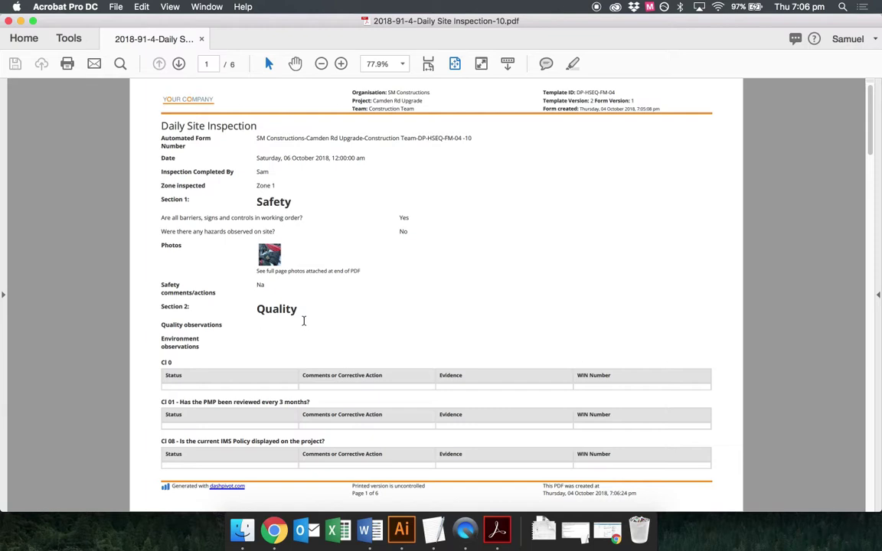
# Scroll through the exported Daily Site Inspection PDF in Acrobat
pyautogui.scroll(-2, 334, 274)
pyautogui.scroll(2, 334, 273)
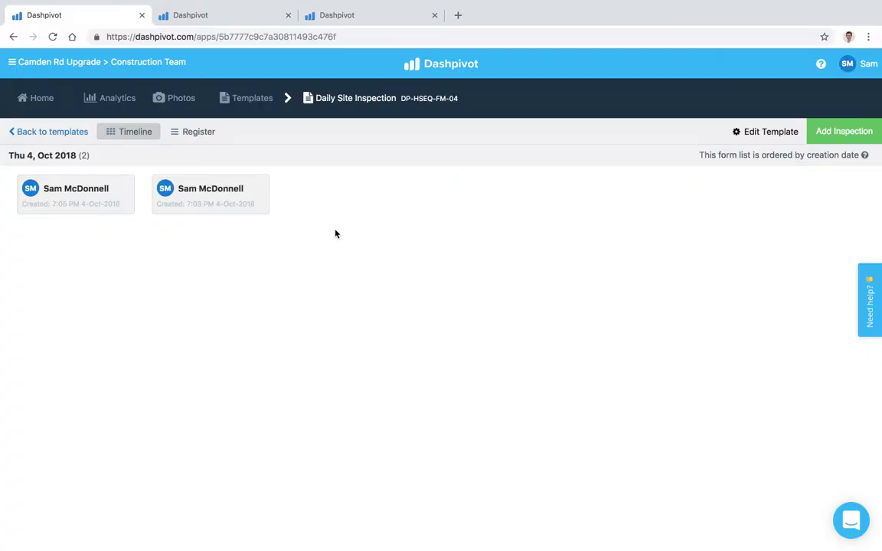
# Go to the SM Constructions company from the sidebar and open its Settings
pyautogui.click(67, 63)
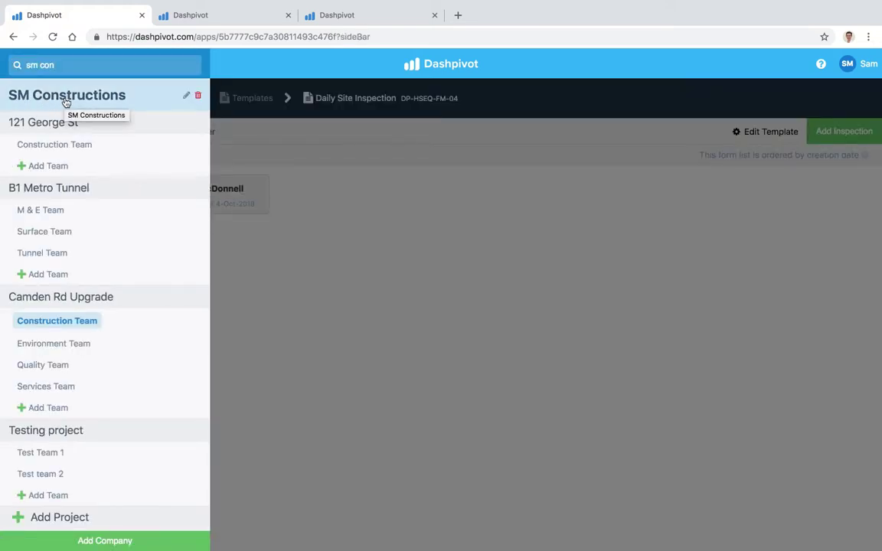
pyautogui.click(80, 100)
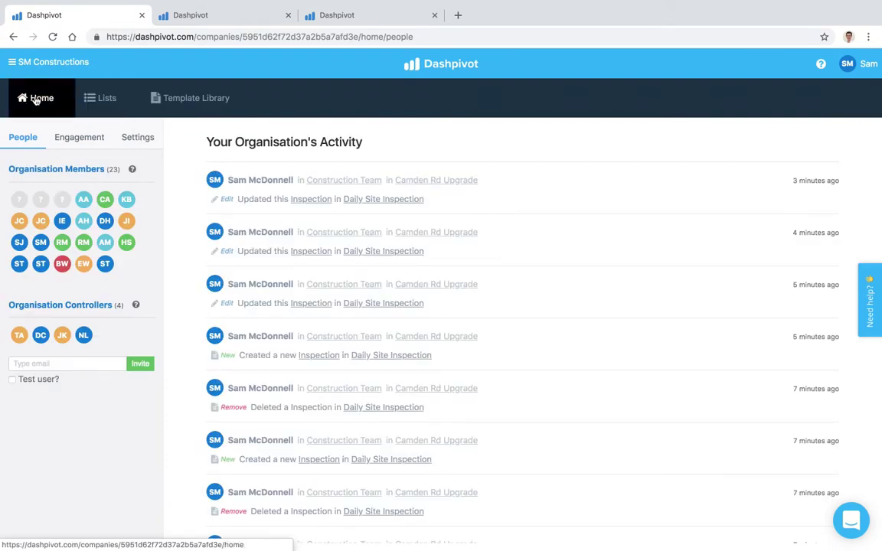
pyautogui.click(139, 140)
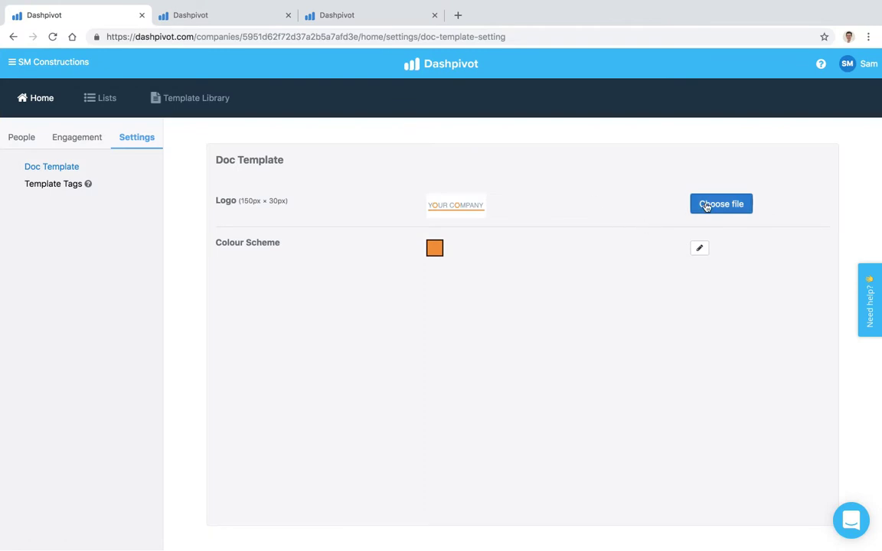
# Upload Your-Logo-02.png as the document logo
pyautogui.click(706, 205)
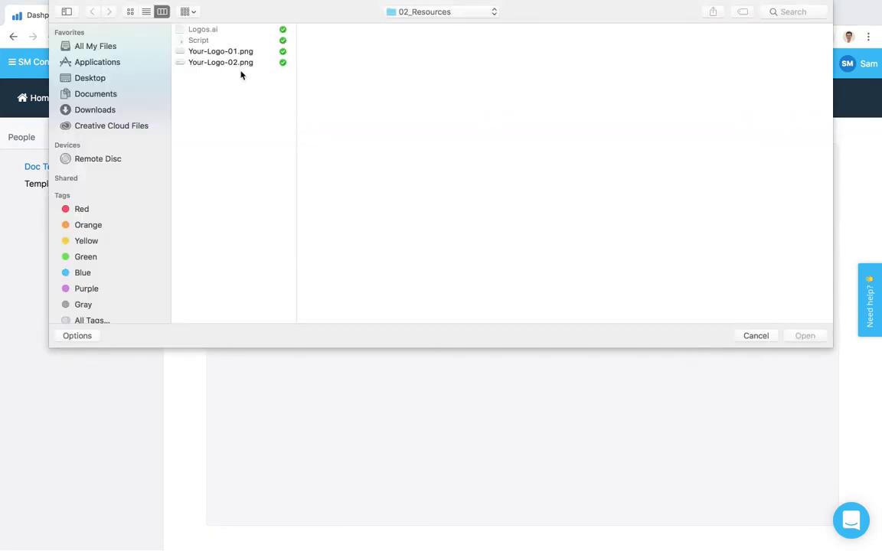
pyautogui.click(236, 63)
pyautogui.click(804, 337)
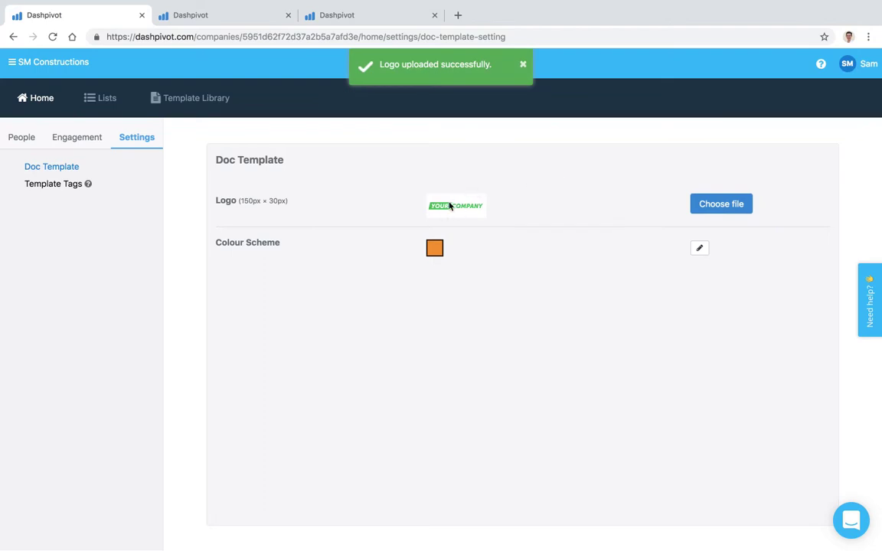
# Set the colour scheme to green #0dcd6b and save it
pyautogui.click(699, 248)
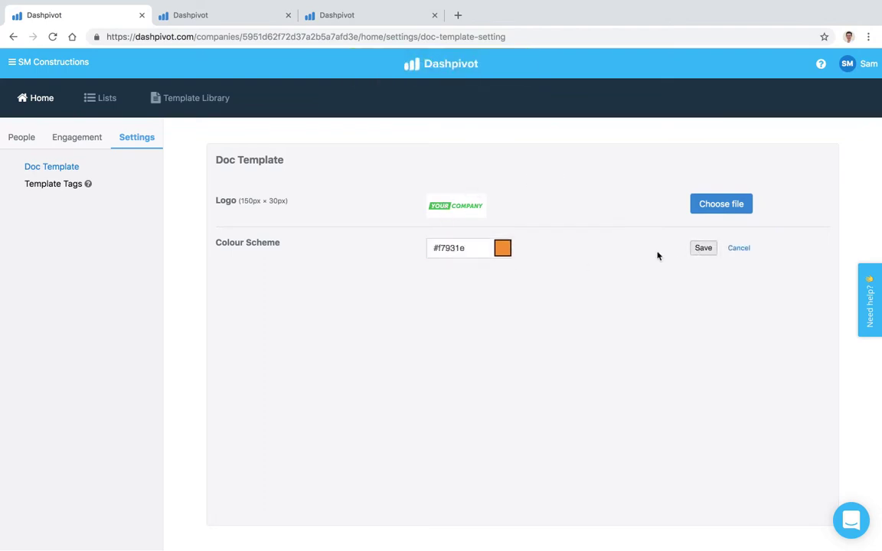
pyautogui.click(502, 248)
pyautogui.moveTo(568, 368); pyautogui.dragTo(574, 369)
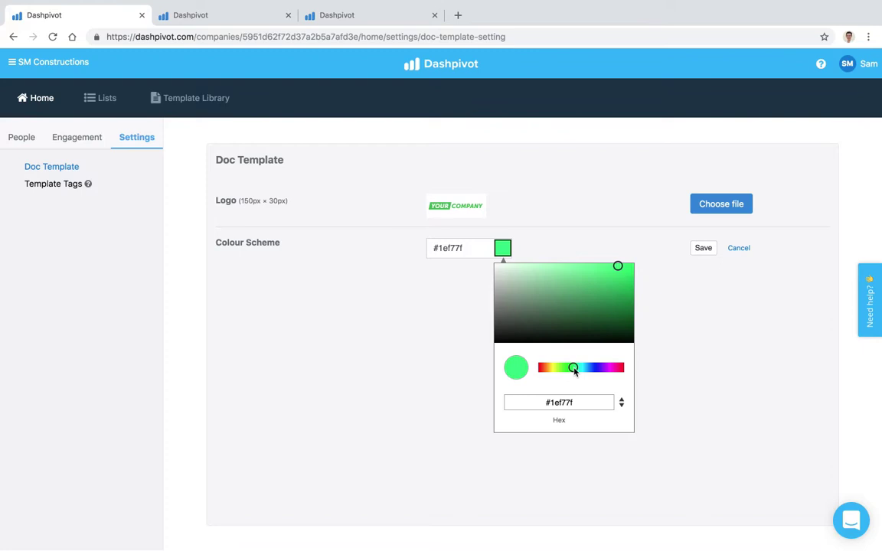
pyautogui.click(626, 282)
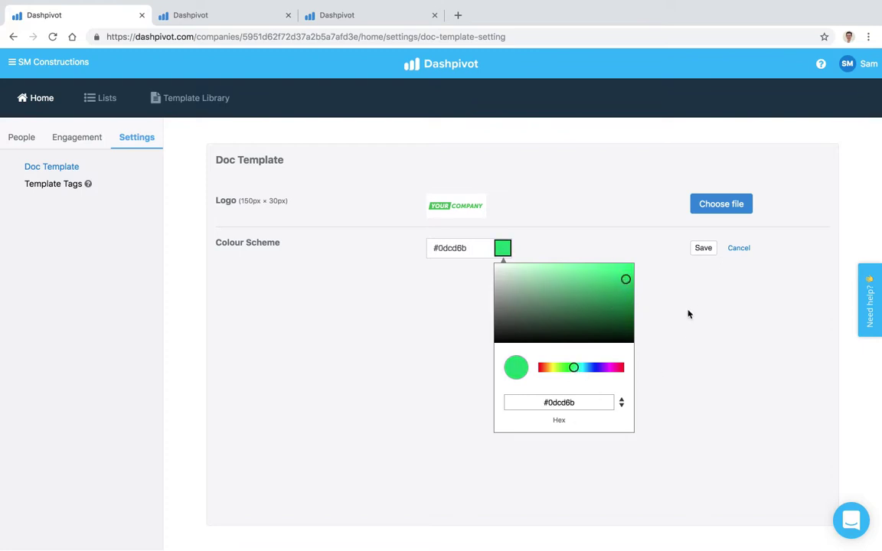
pyautogui.click(703, 248)
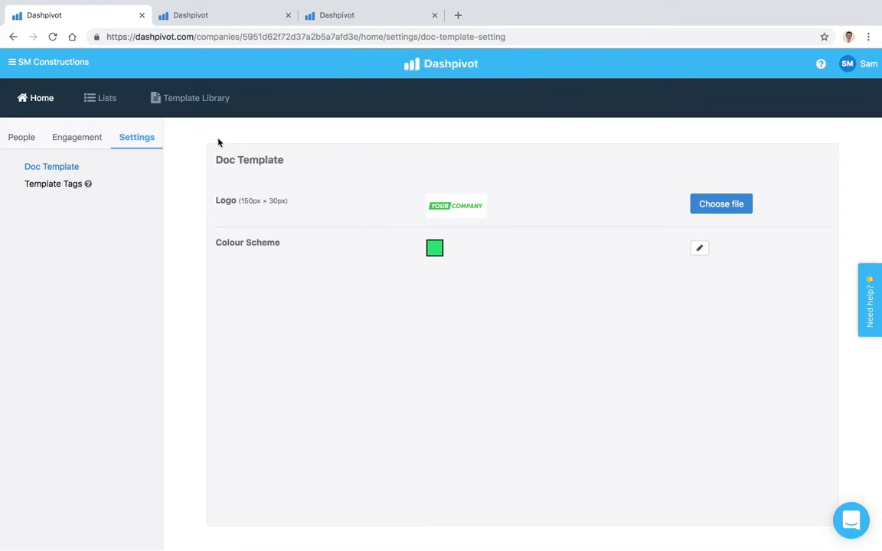
# Go to the Camden Rd Upgrade Construction Team's site photos
pyautogui.click(55, 65)
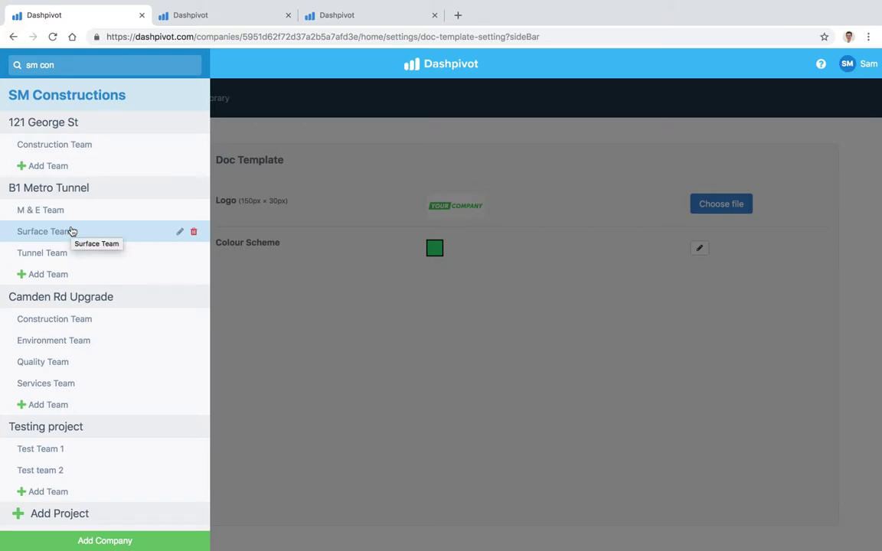
pyautogui.click(95, 320)
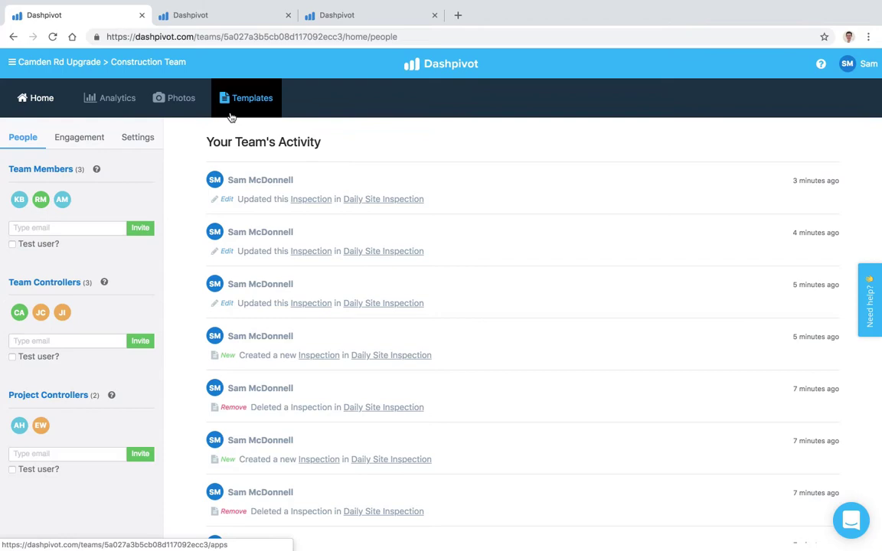
pyautogui.click(184, 101)
pyautogui.scroll(-10, 338, 367)
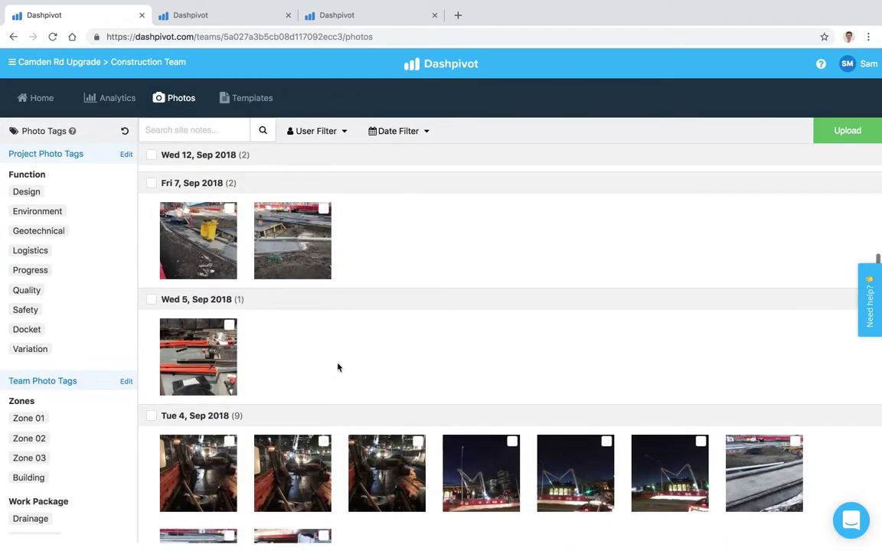
pyautogui.scroll(1, 339, 366)
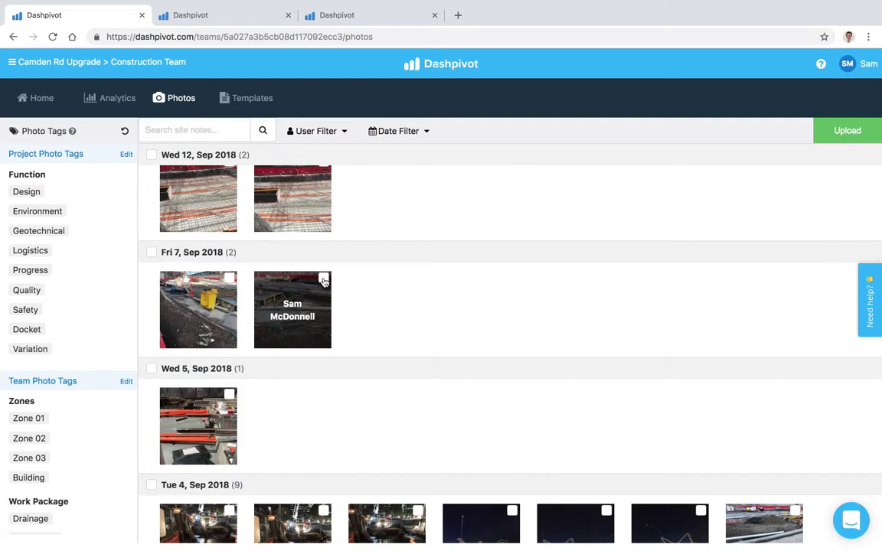
# Open a Fri 7 Sep photo and export it as a PDF
pyautogui.click(314, 295)
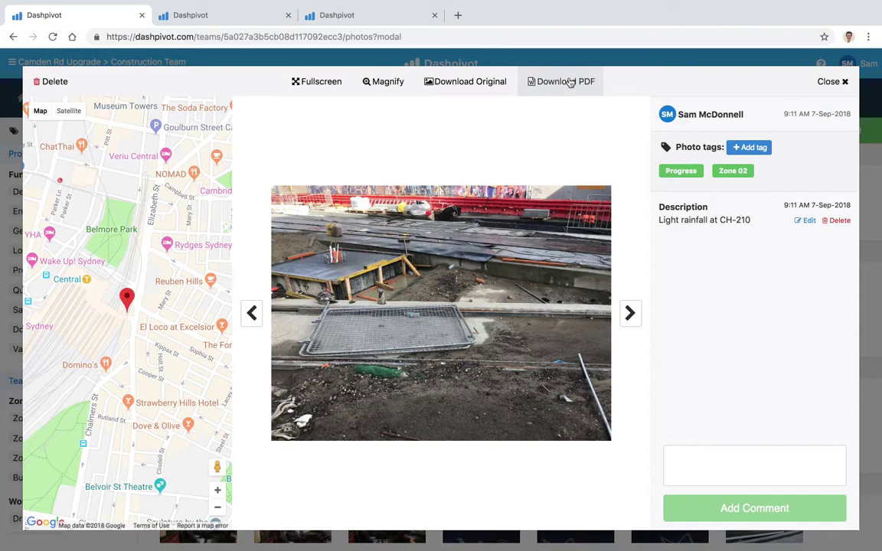
pyautogui.click(829, 81)
pyautogui.click(323, 278)
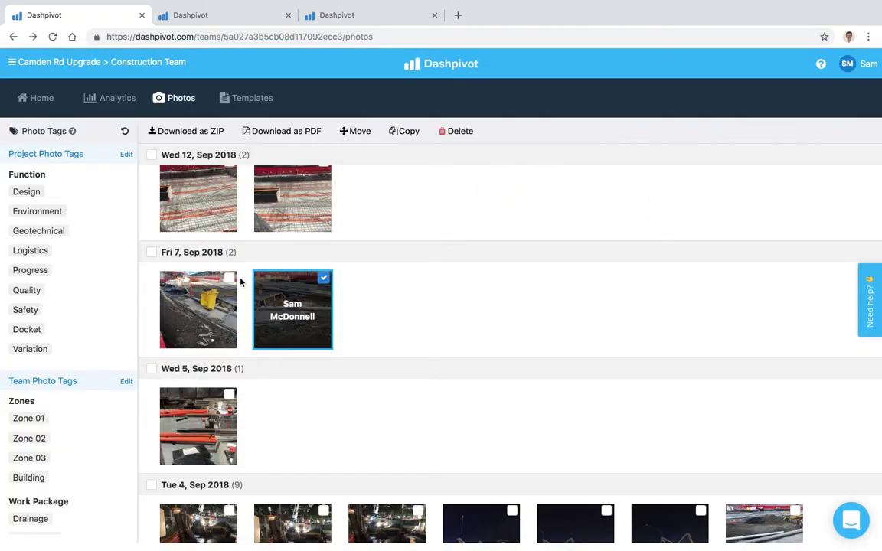
pyautogui.click(230, 278)
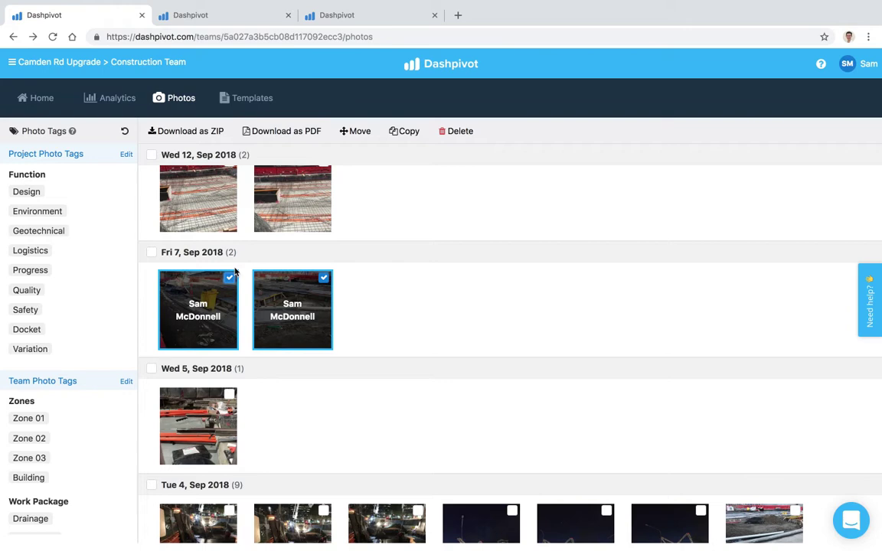
pyautogui.click(229, 278)
pyautogui.click(274, 280)
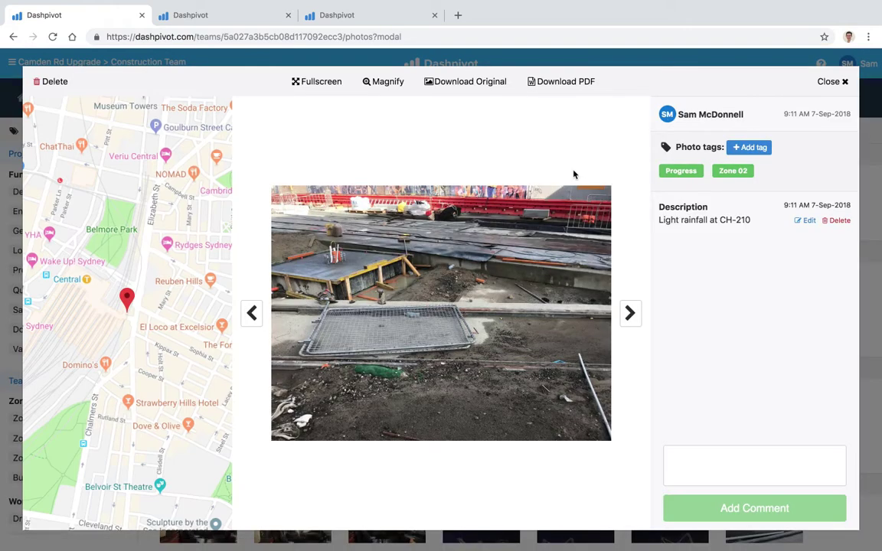
pyautogui.click(571, 89)
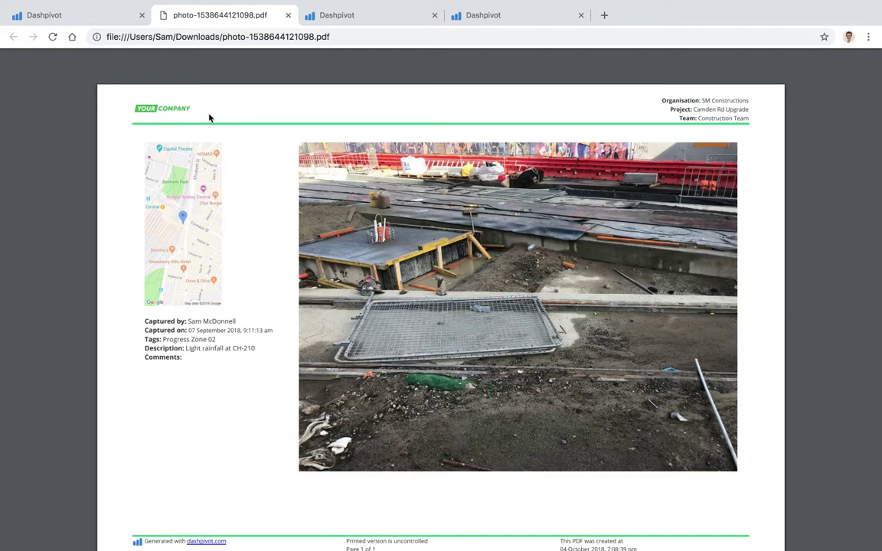
# Back in Dashpivot, close the photo details and show the team's Templates
pyautogui.click(92, 15)
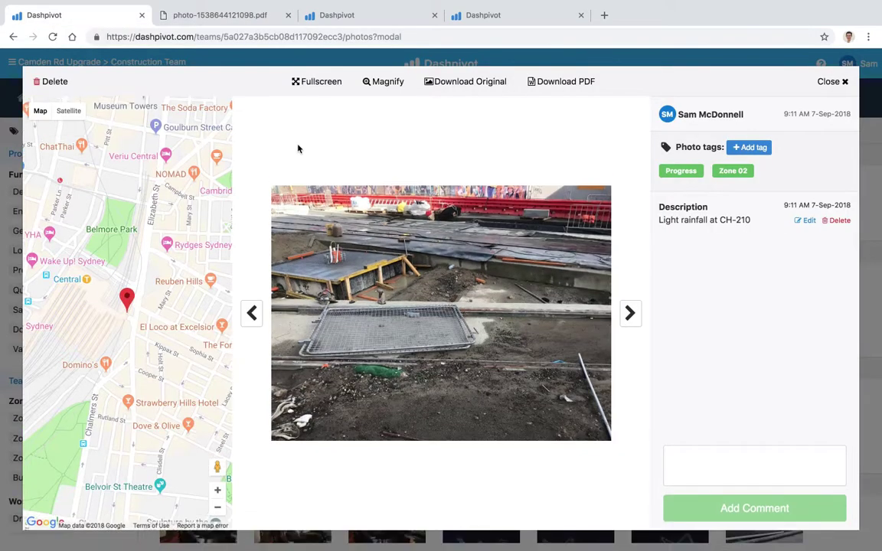
pyautogui.click(835, 83)
pyautogui.click(252, 100)
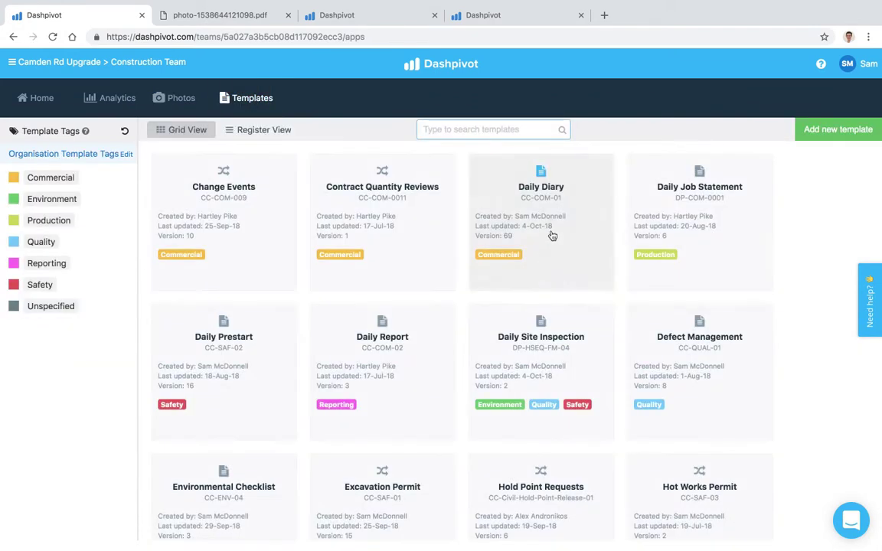
# Open the Daily Site Inspection template and switch to the Register table view
pyautogui.click(476, 364)
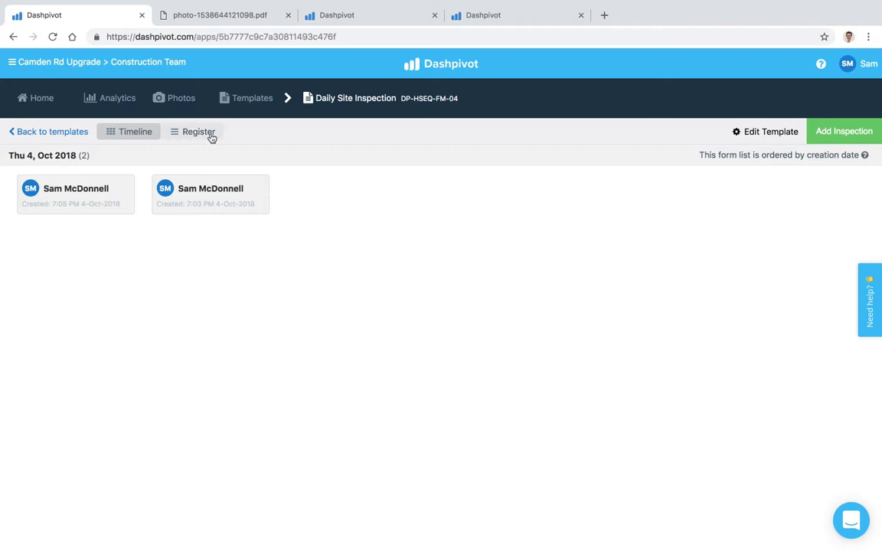
pyautogui.click(187, 138)
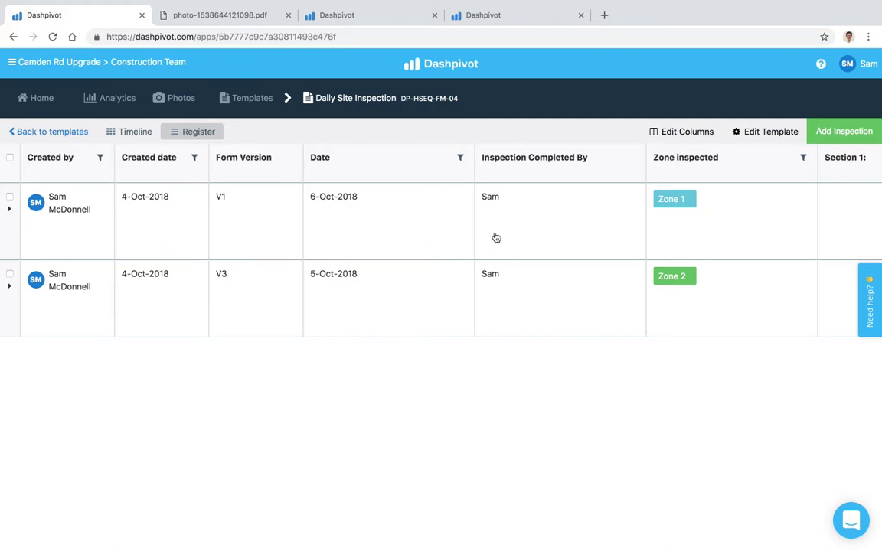
pyautogui.hscroll(3, 496, 238)
pyautogui.hscroll(-3, 496, 238)
# Check the Date and Zone inspected column filters without applying any filter
pyautogui.click(460, 160)
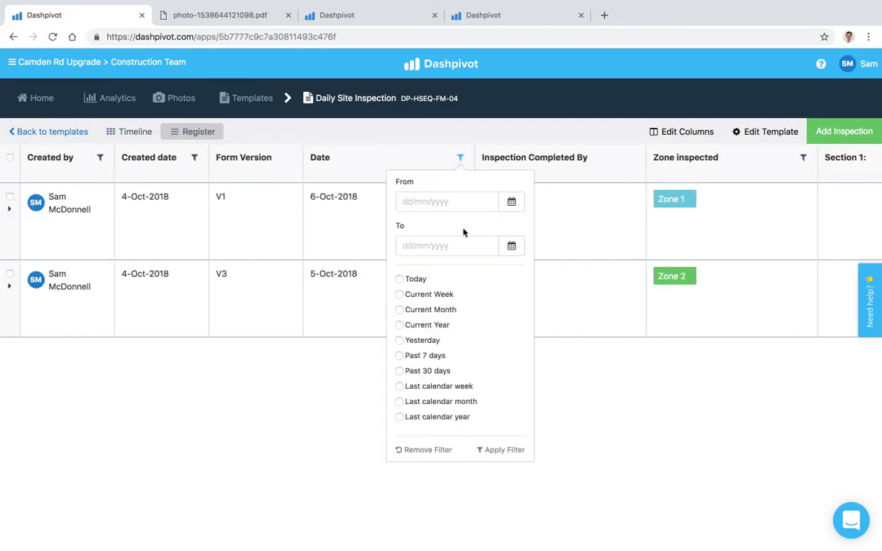
pyautogui.click(460, 157)
pyautogui.click(802, 157)
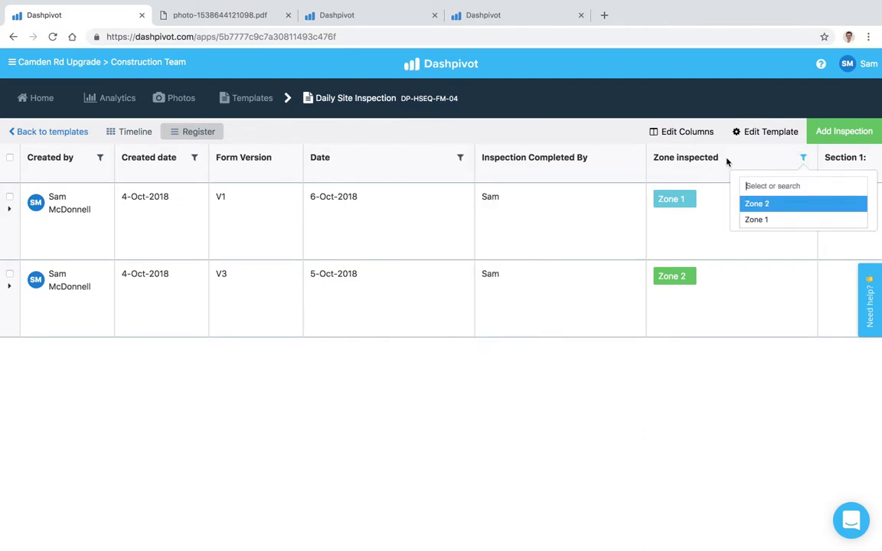
pyautogui.click(392, 167)
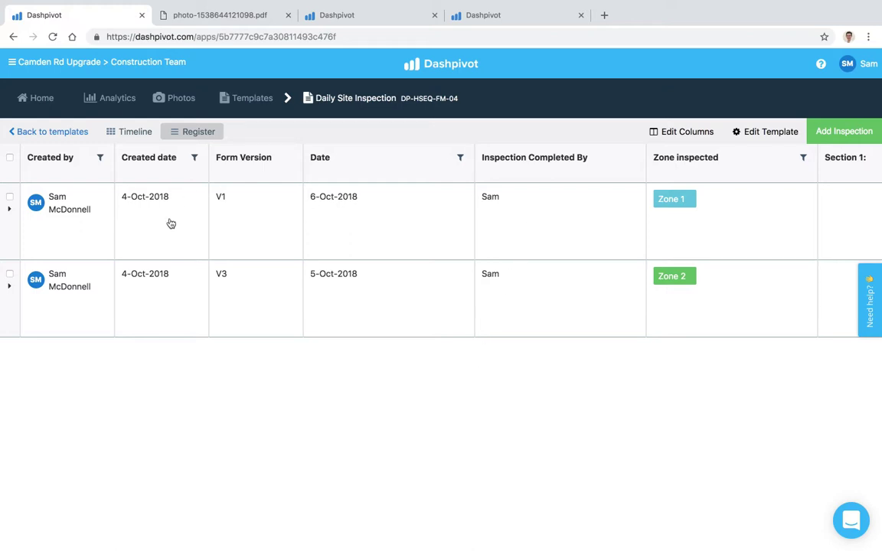
pyautogui.hscroll(5, 536, 236)
pyautogui.hscroll(-5, 533, 234)
# Hide the Date and Inspection Completed By columns, move Photos to the top of Template Fields, and save
pyautogui.click(686, 133)
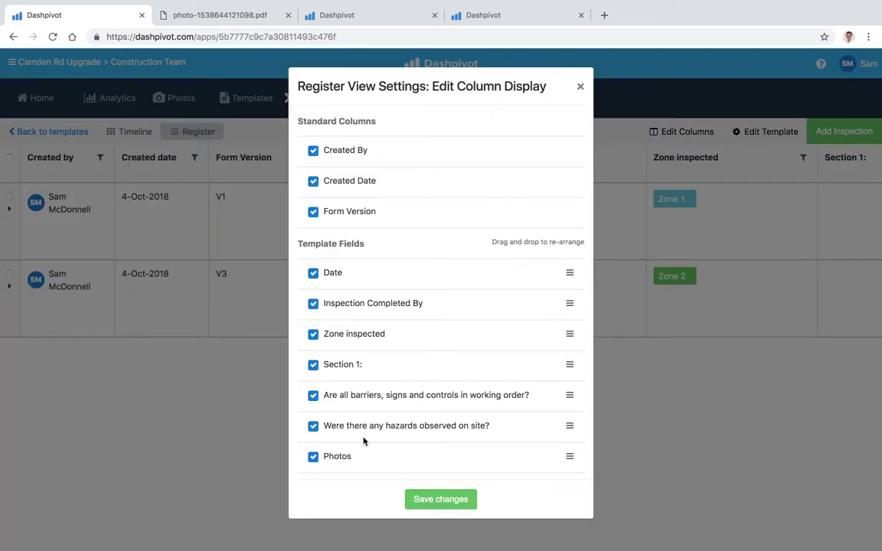
pyautogui.scroll(-4, 344, 402)
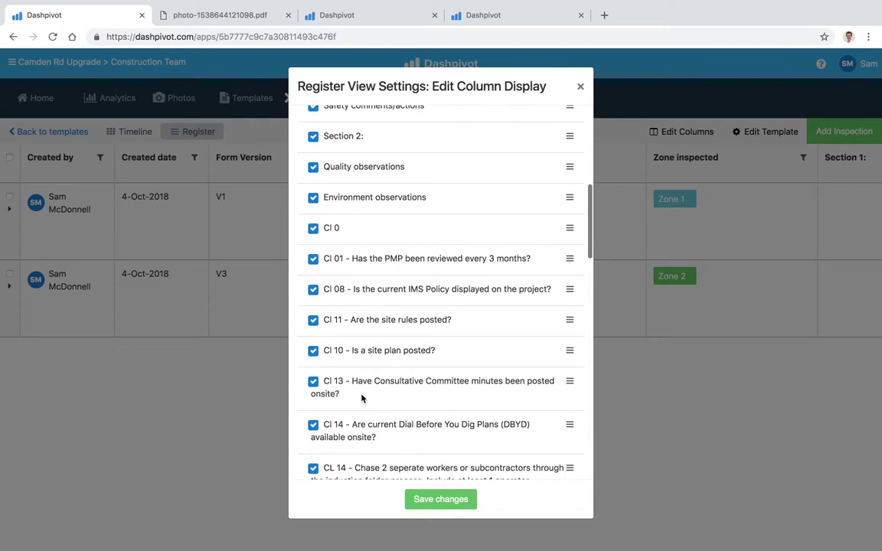
pyautogui.scroll(8, 363, 398)
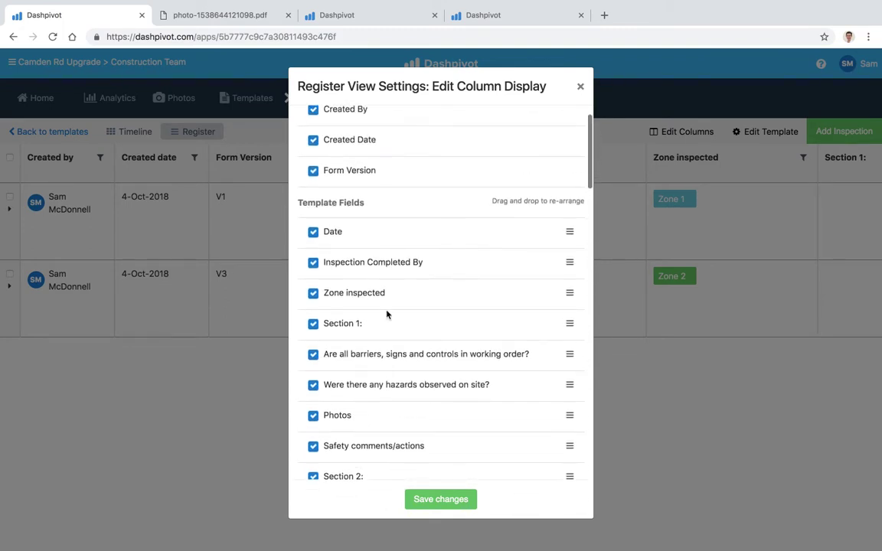
pyautogui.click(313, 231)
pyautogui.click(313, 262)
pyautogui.moveTo(570, 415); pyautogui.dragTo(573, 227)
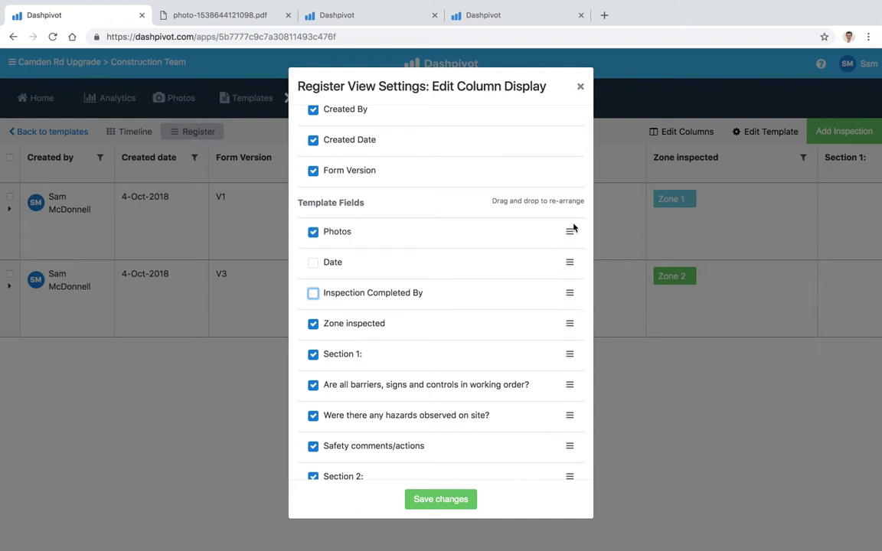
pyautogui.click(440, 499)
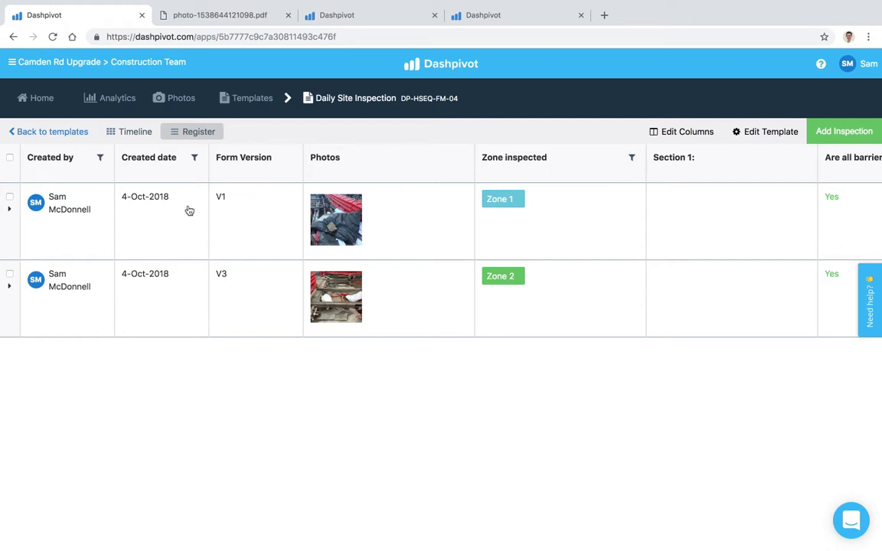
pyautogui.click(9, 197)
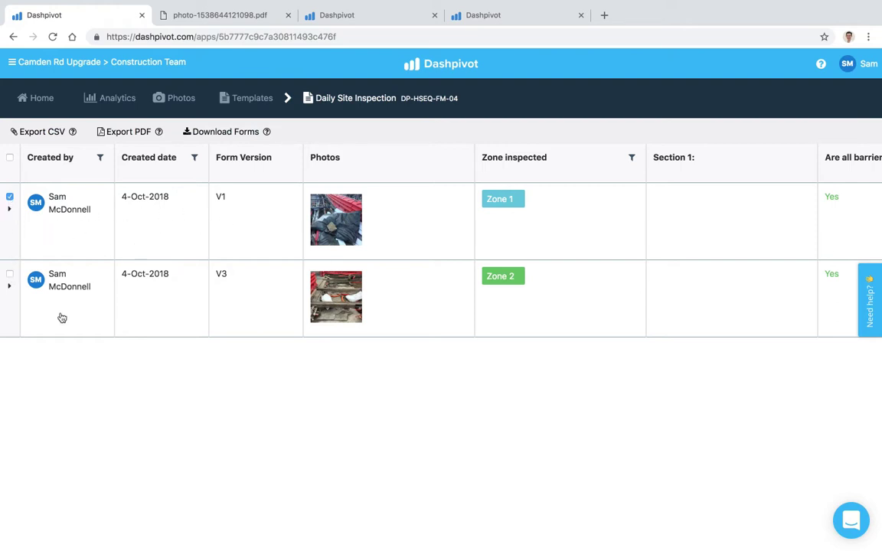
pyautogui.click(9, 158)
pyautogui.click(10, 158)
pyautogui.click(9, 159)
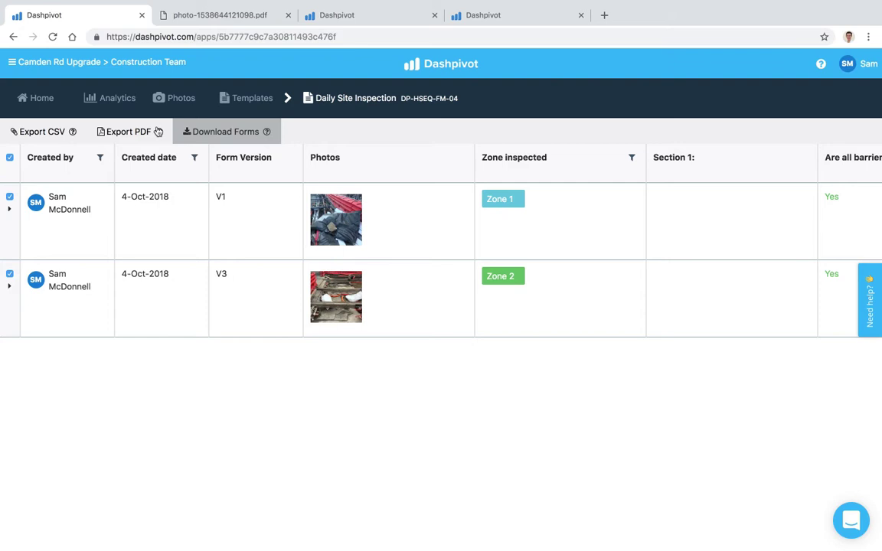
pyautogui.click(10, 159)
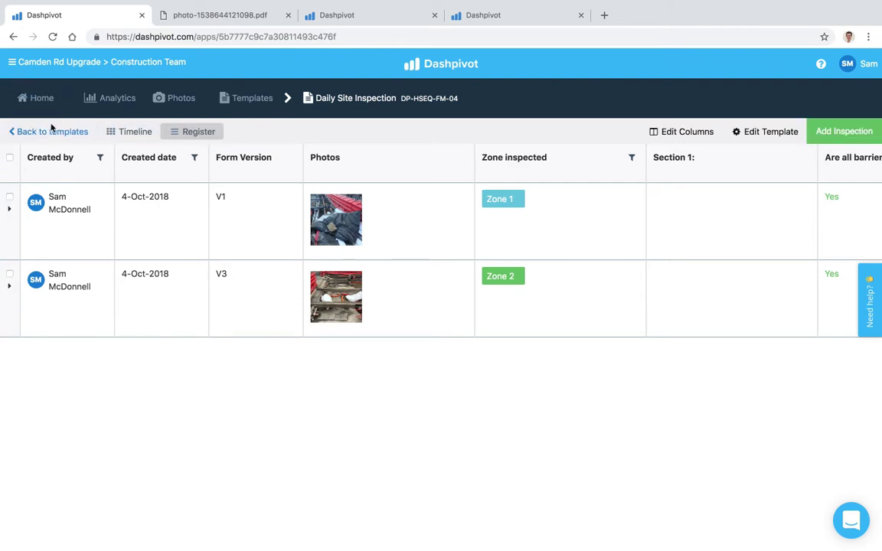
pyautogui.click(10, 160)
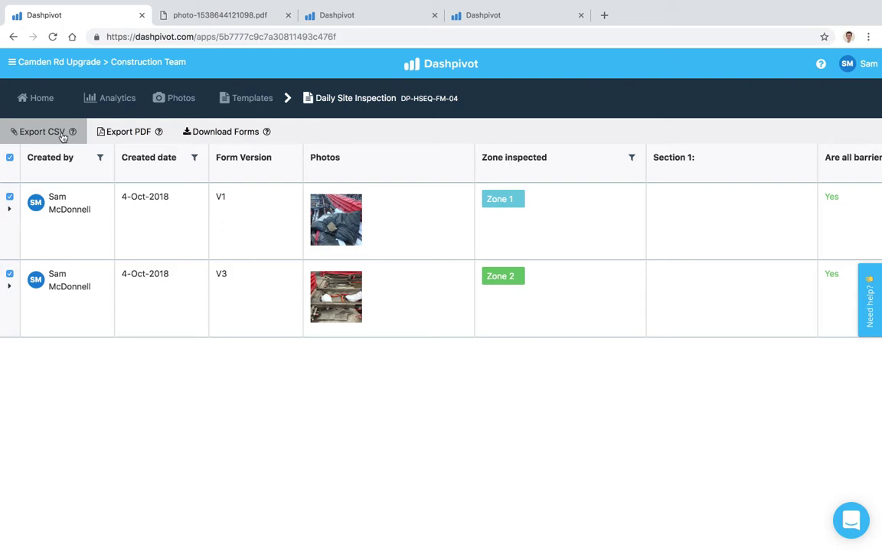
pyautogui.click(10, 158)
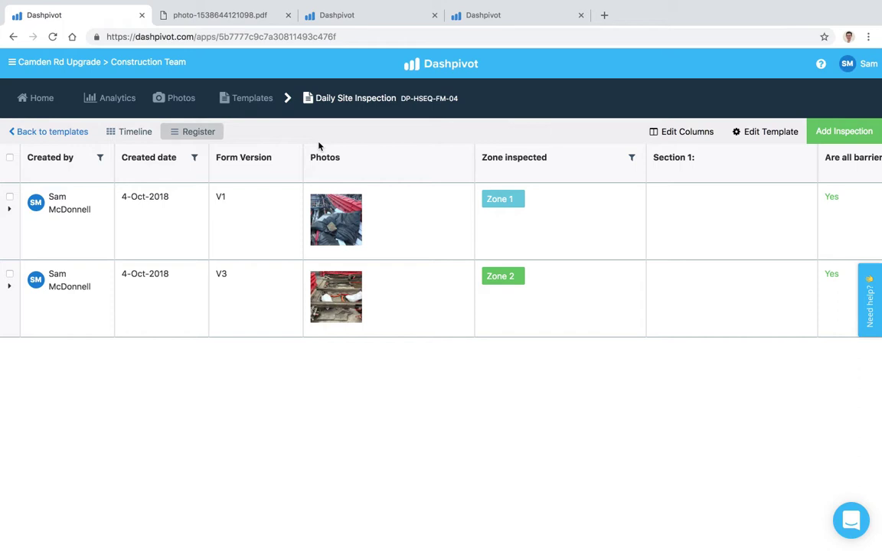
# Switch to the Excavation Permit workflow and open the first permit in Permit Creator
pyautogui.click(354, 16)
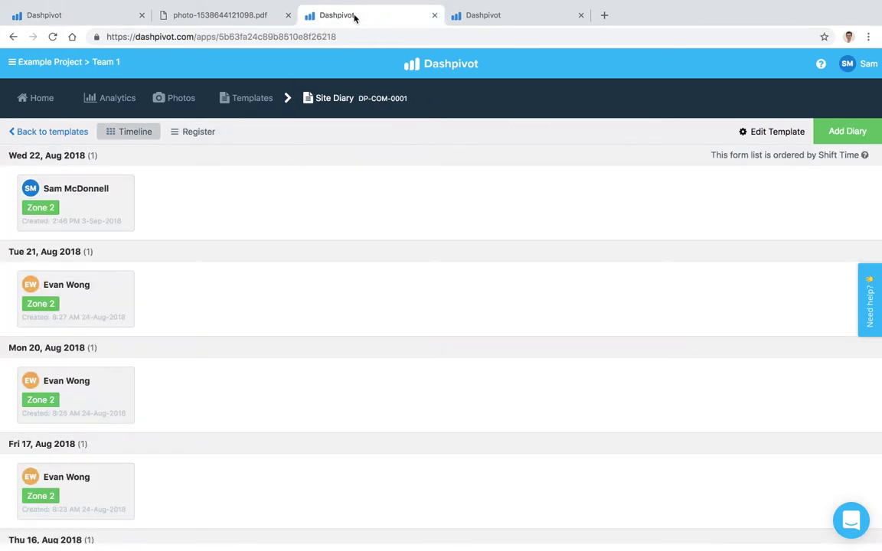
pyautogui.click(458, 15)
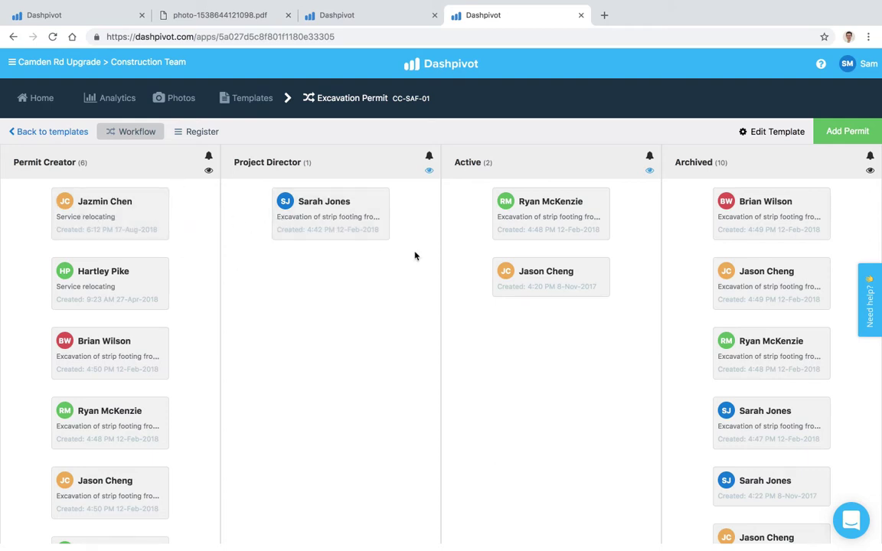
pyautogui.click(134, 221)
# Scroll down to the Permit Creator sign-off note near the end of the form
pyautogui.scroll(-20, 209, 346)
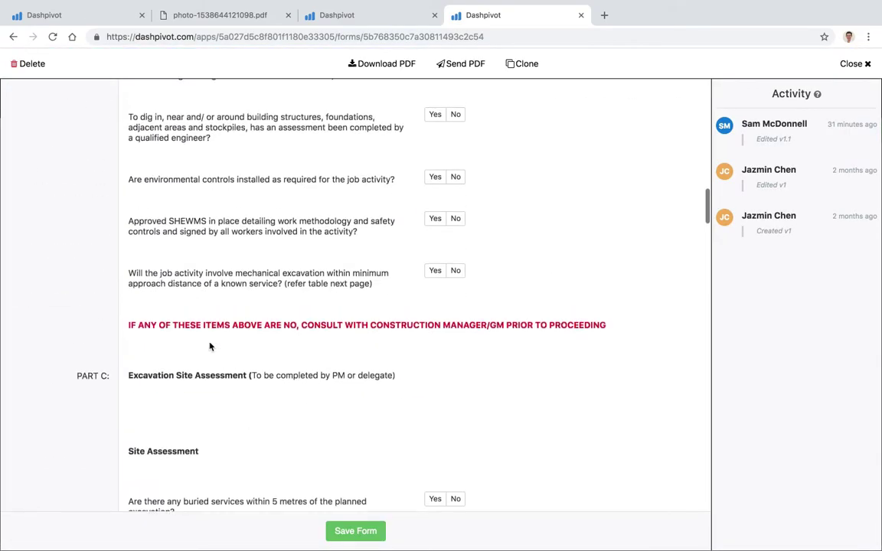
pyautogui.scroll(2, 209, 346)
pyautogui.scroll(-20, 209, 346)
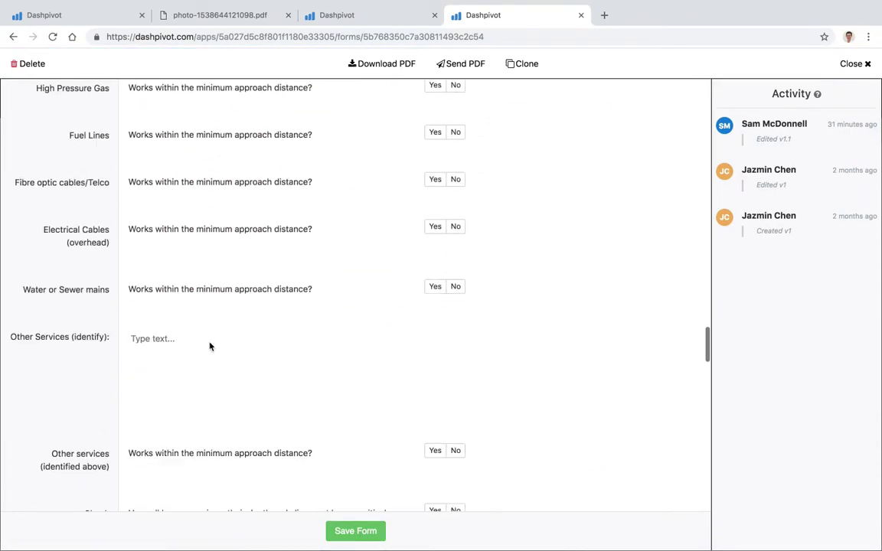
pyautogui.scroll(-15, 210, 346)
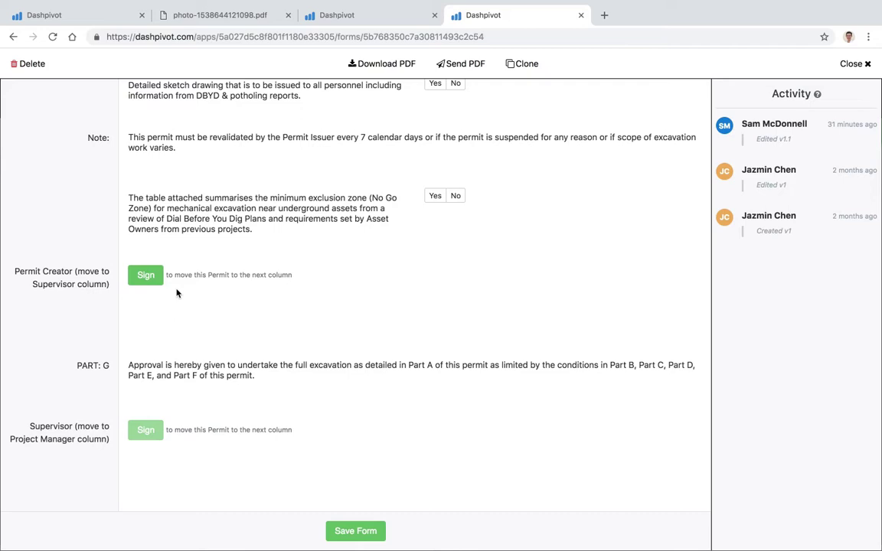
pyautogui.moveTo(166, 276); pyautogui.dragTo(281, 274)
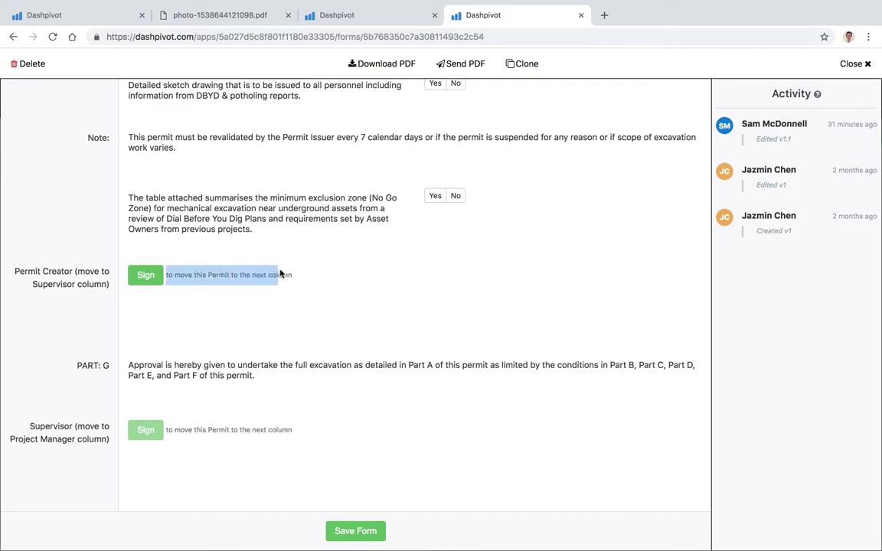
pyautogui.click(292, 274)
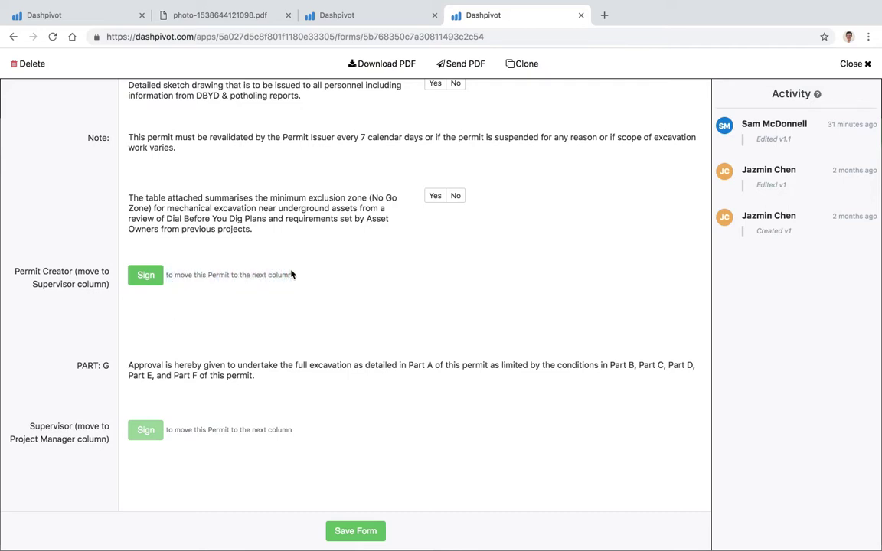
# Close the permit and enable email notifications for the Project Director column
pyautogui.click(851, 65)
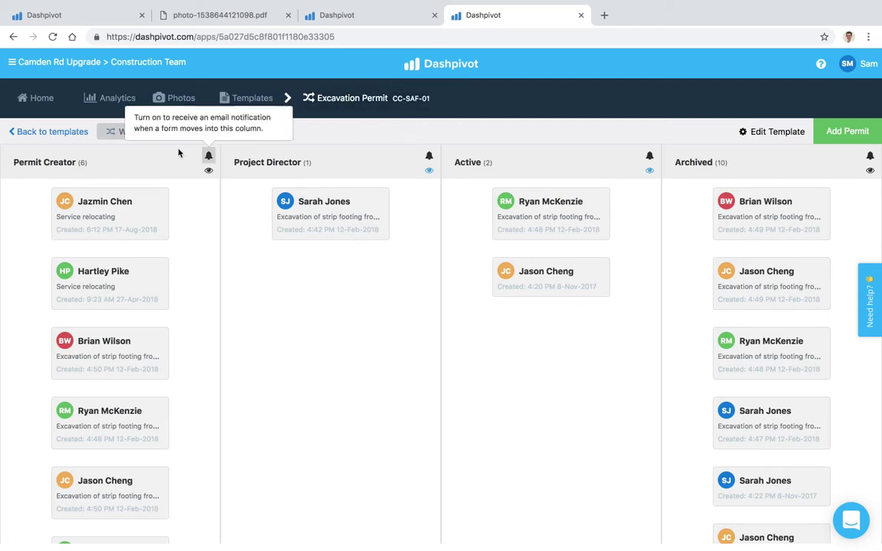
pyautogui.click(428, 157)
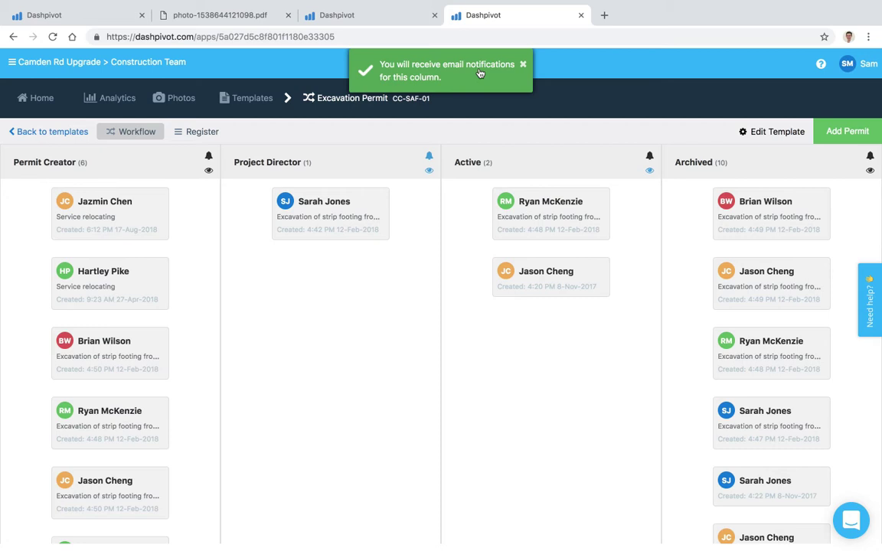
pyautogui.click(446, 85)
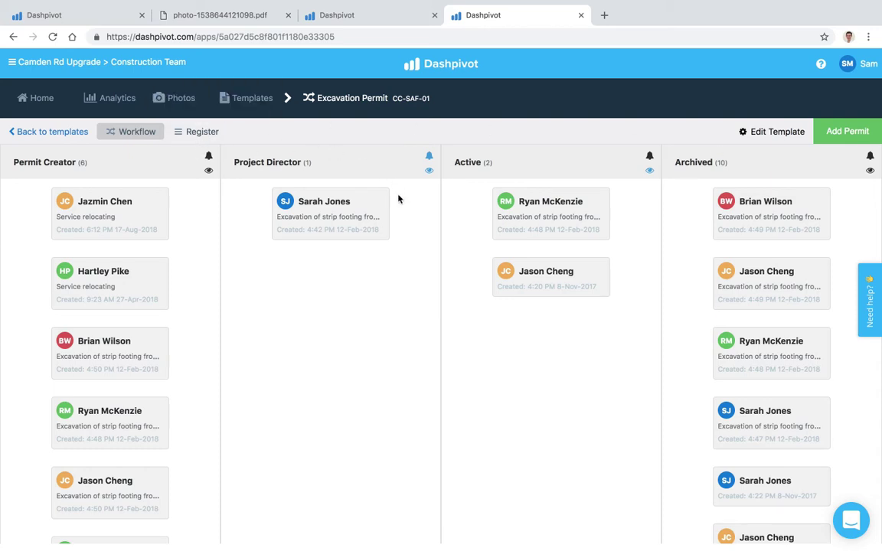
pyautogui.click(429, 171)
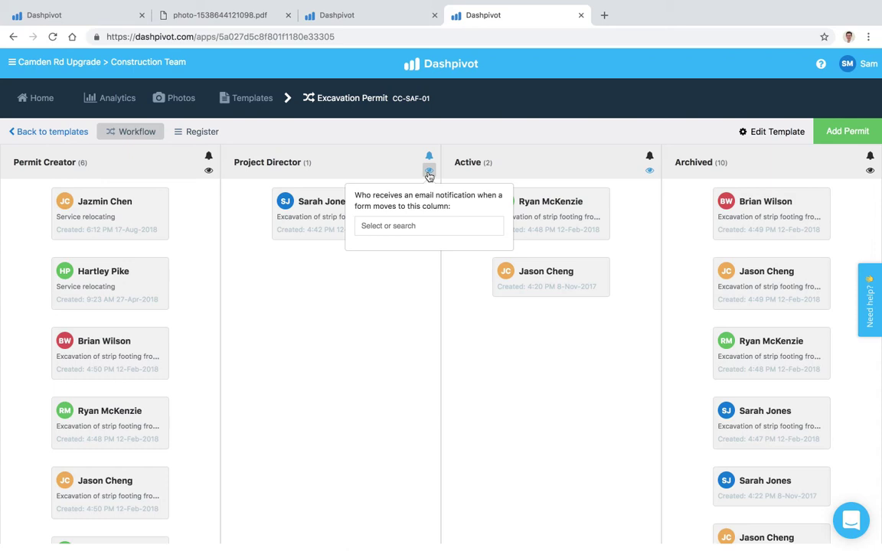
pyautogui.click(430, 228)
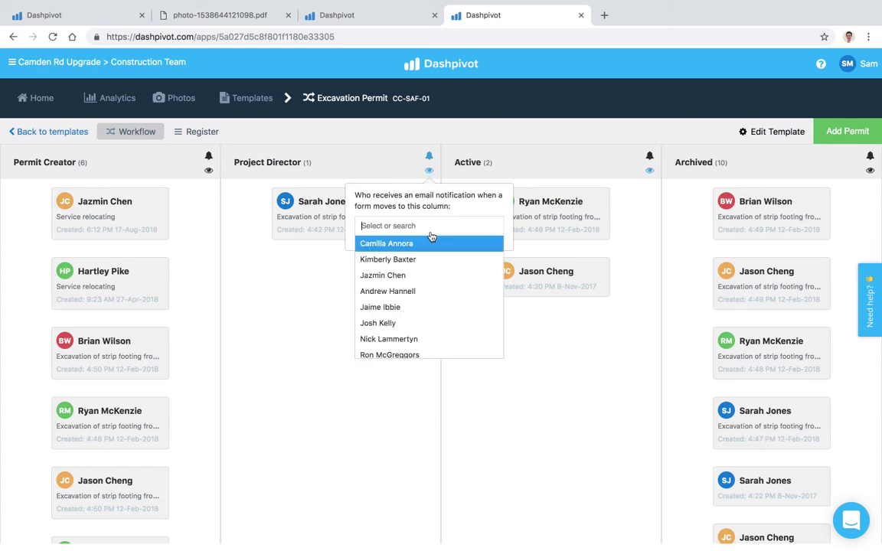
pyautogui.click(408, 324)
pyautogui.click(440, 229)
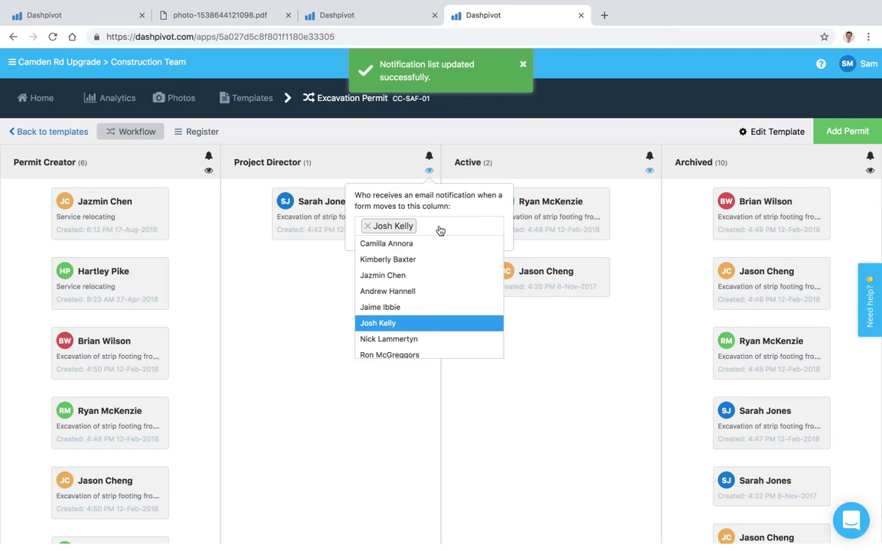
pyautogui.click(441, 244)
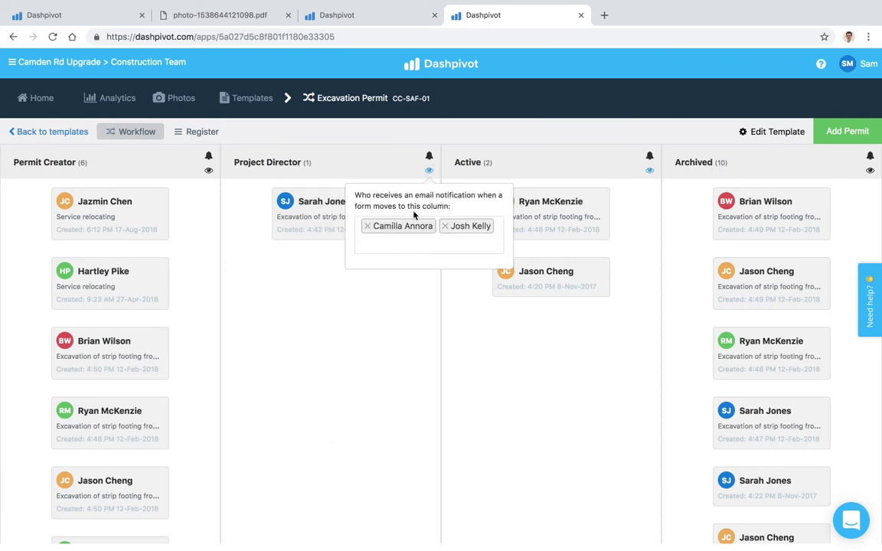
pyautogui.click(444, 226)
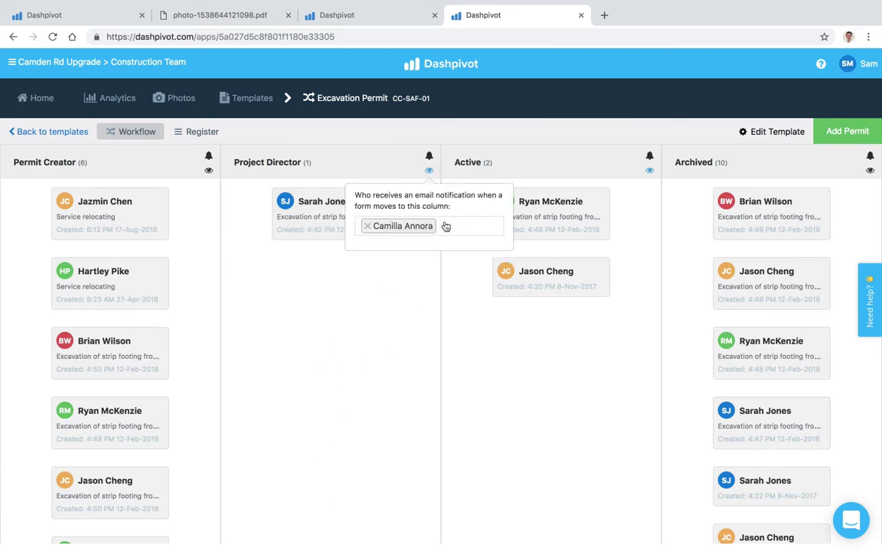
pyautogui.click(367, 226)
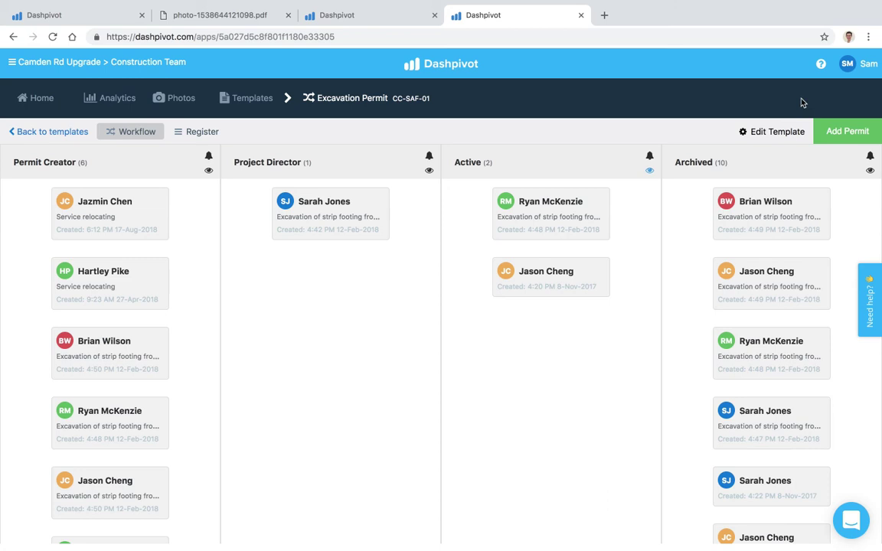
# Browse the Help Center articles
pyautogui.click(820, 70)
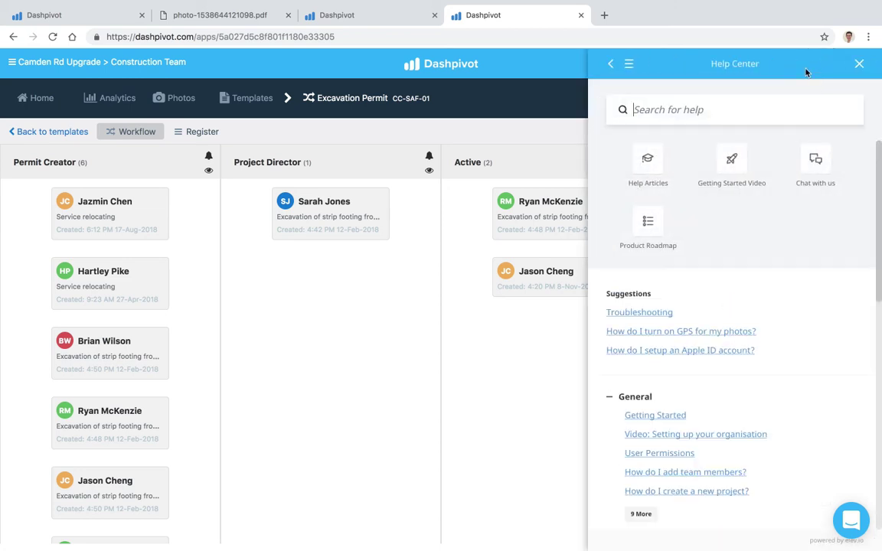
pyautogui.scroll(-2, 820, 333)
pyautogui.scroll(-5, 821, 332)
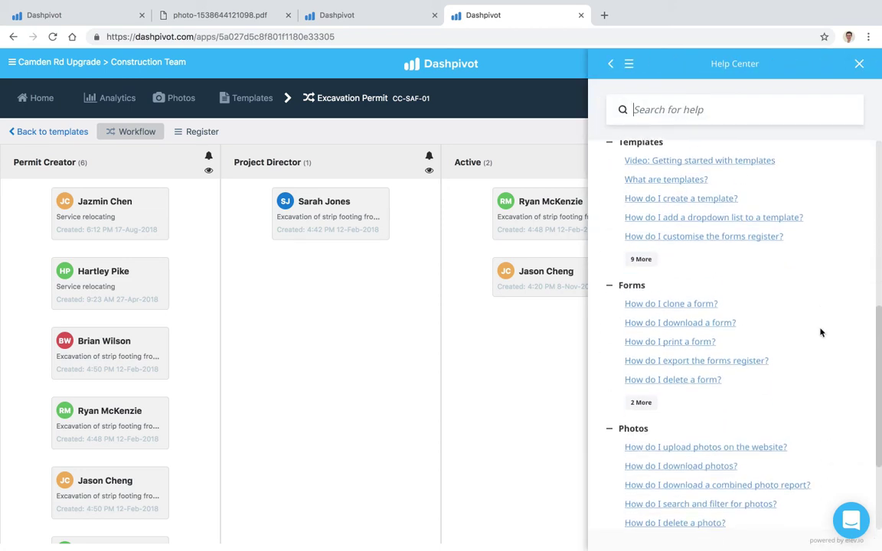
pyautogui.scroll(-2, 821, 332)
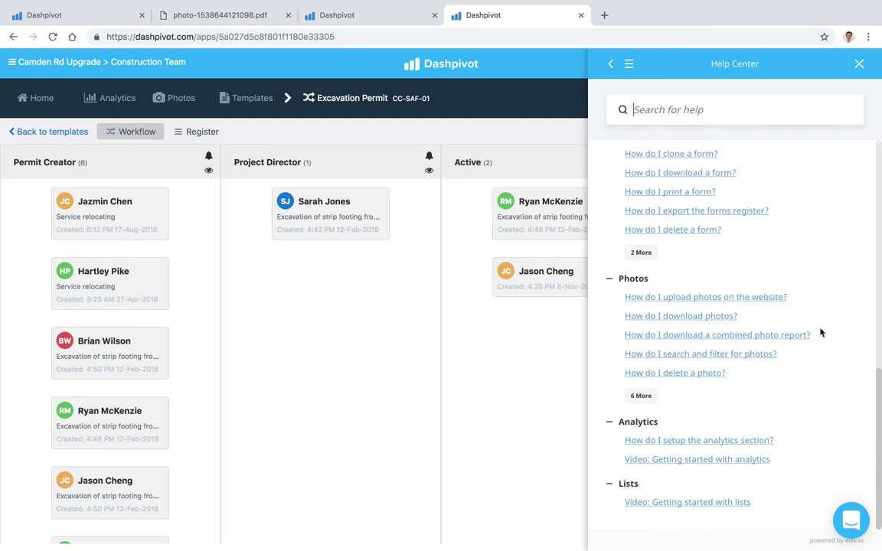
pyautogui.scroll(9, 821, 333)
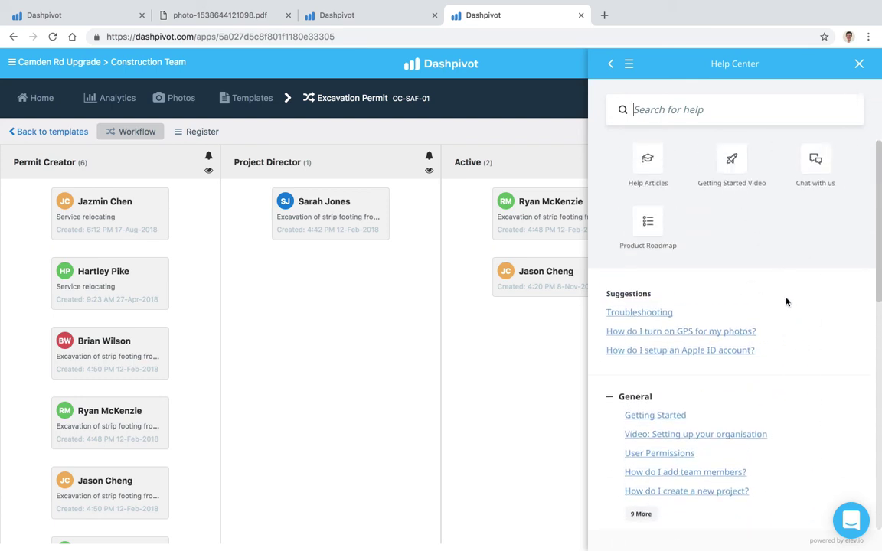
# Close the Help Center and start a new support chat conversation
pyautogui.click(859, 63)
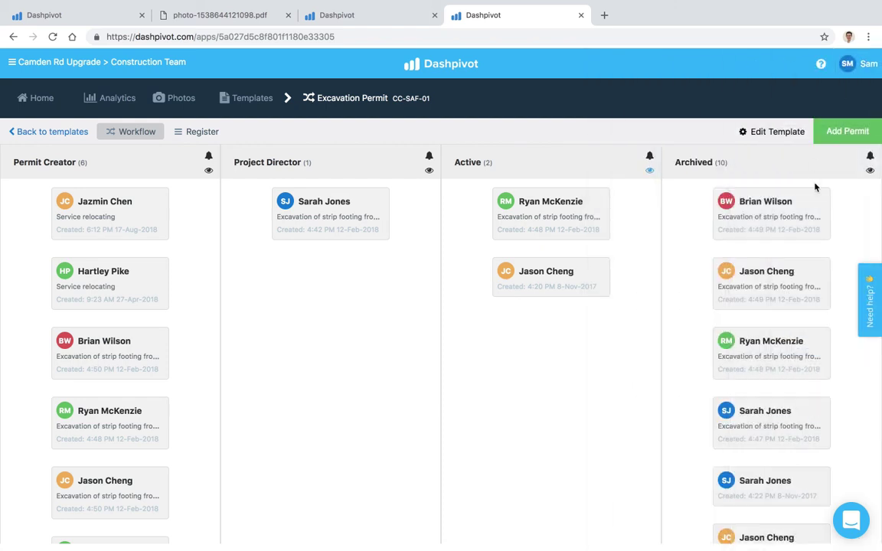
pyautogui.click(851, 523)
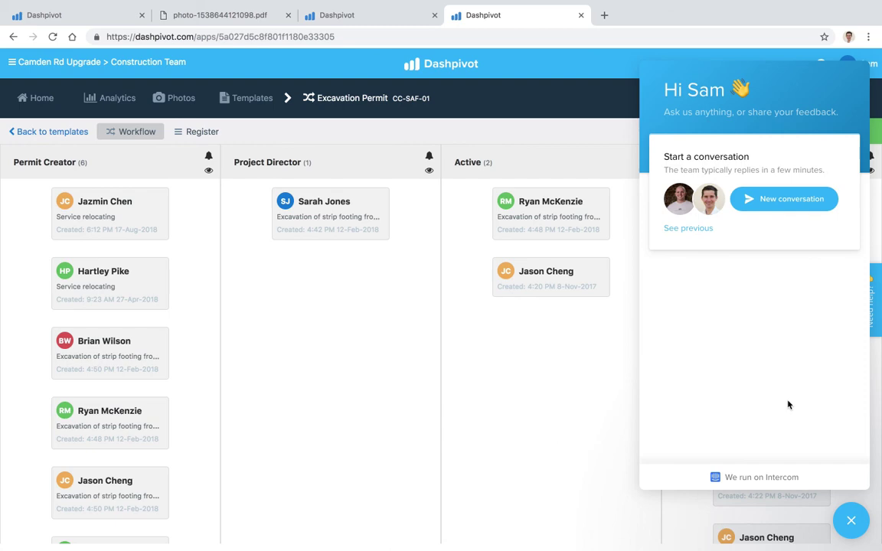
pyautogui.click(723, 201)
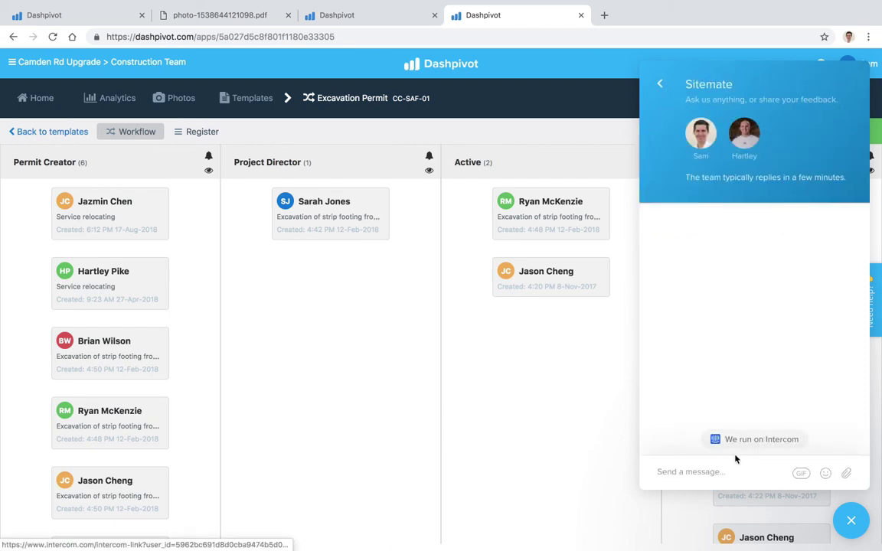